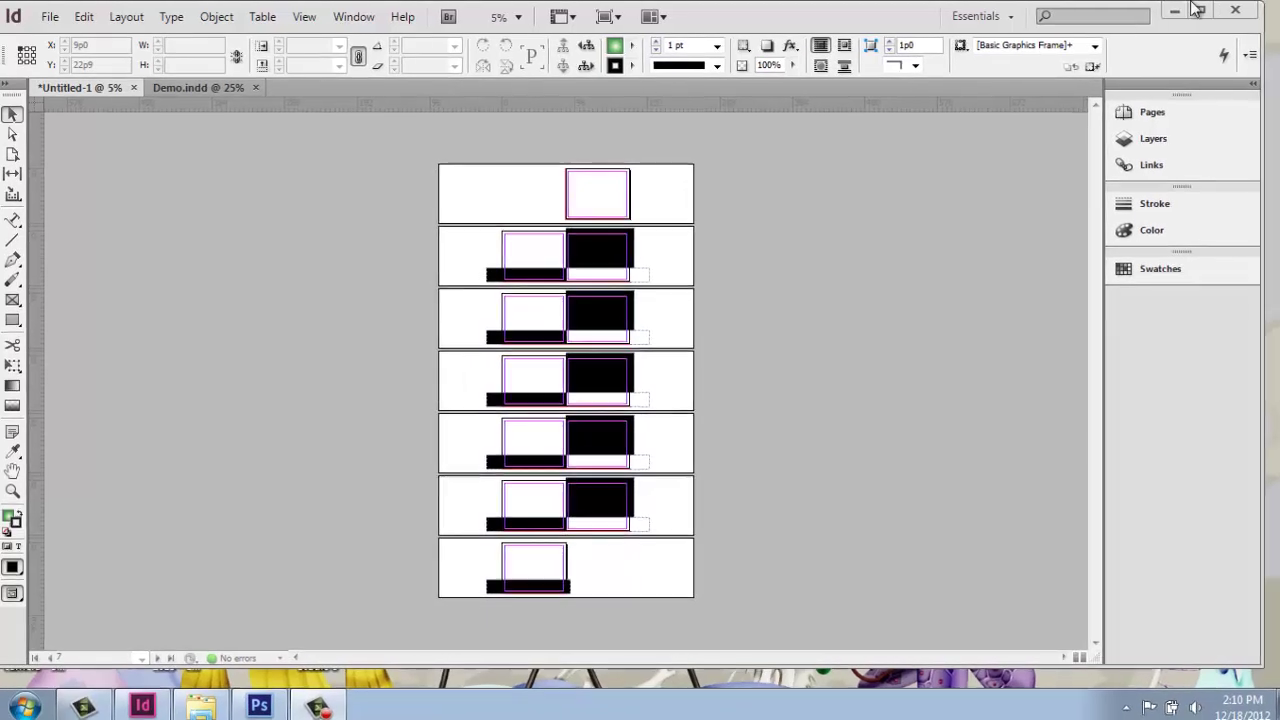
- Show the Pages panel listing the document's 12 pages in 7 spreads
click(1138, 112)
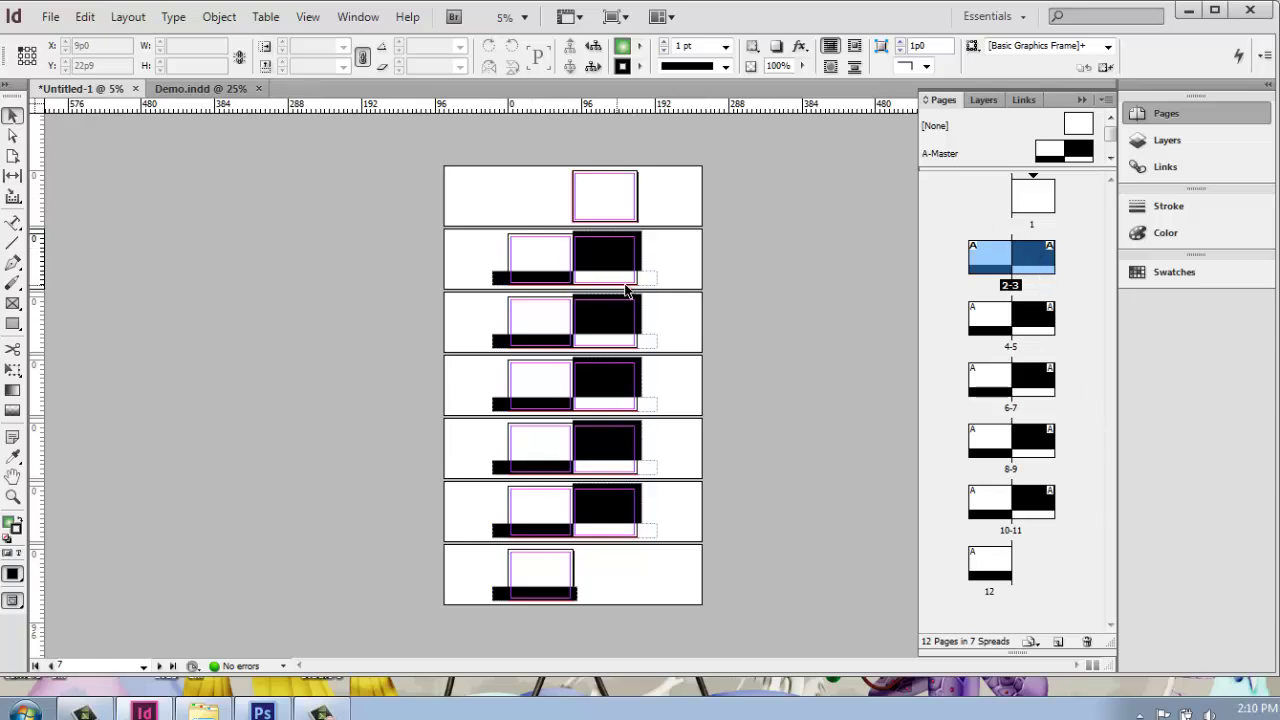
click(981, 101)
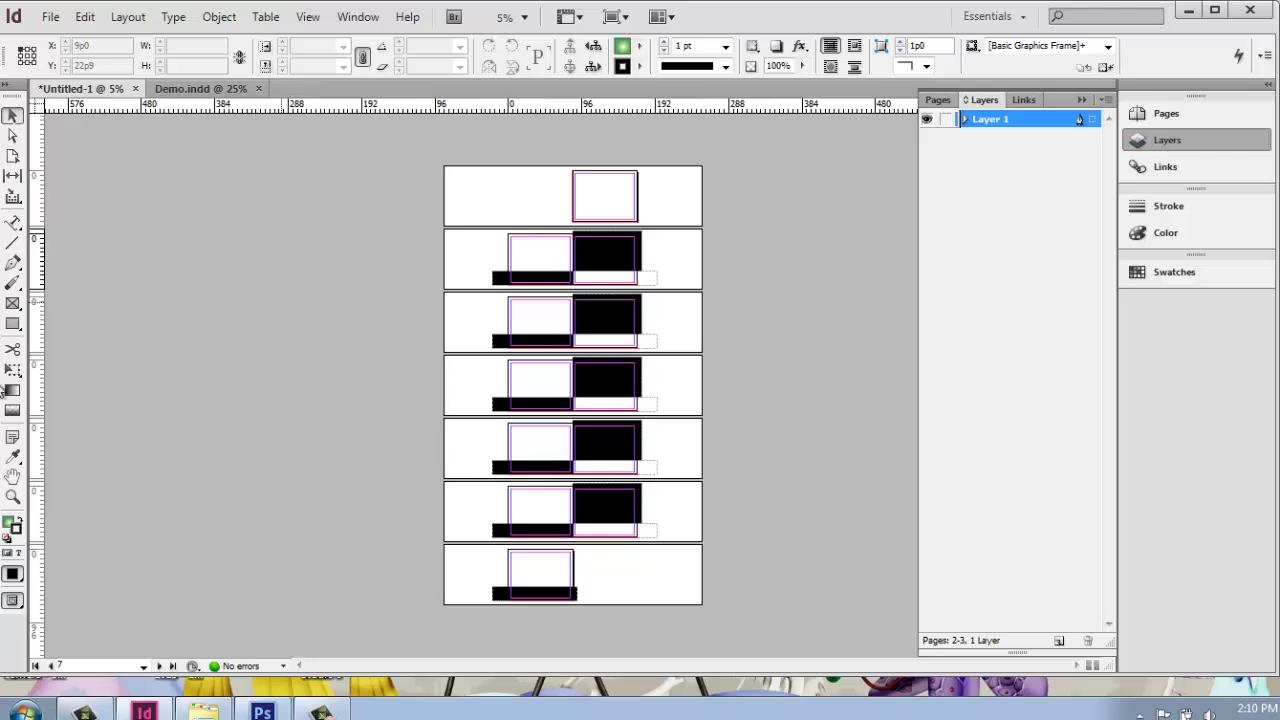
- Open the A-Master spread, zoom in on its black frame, then zoom back out
click(938, 103)
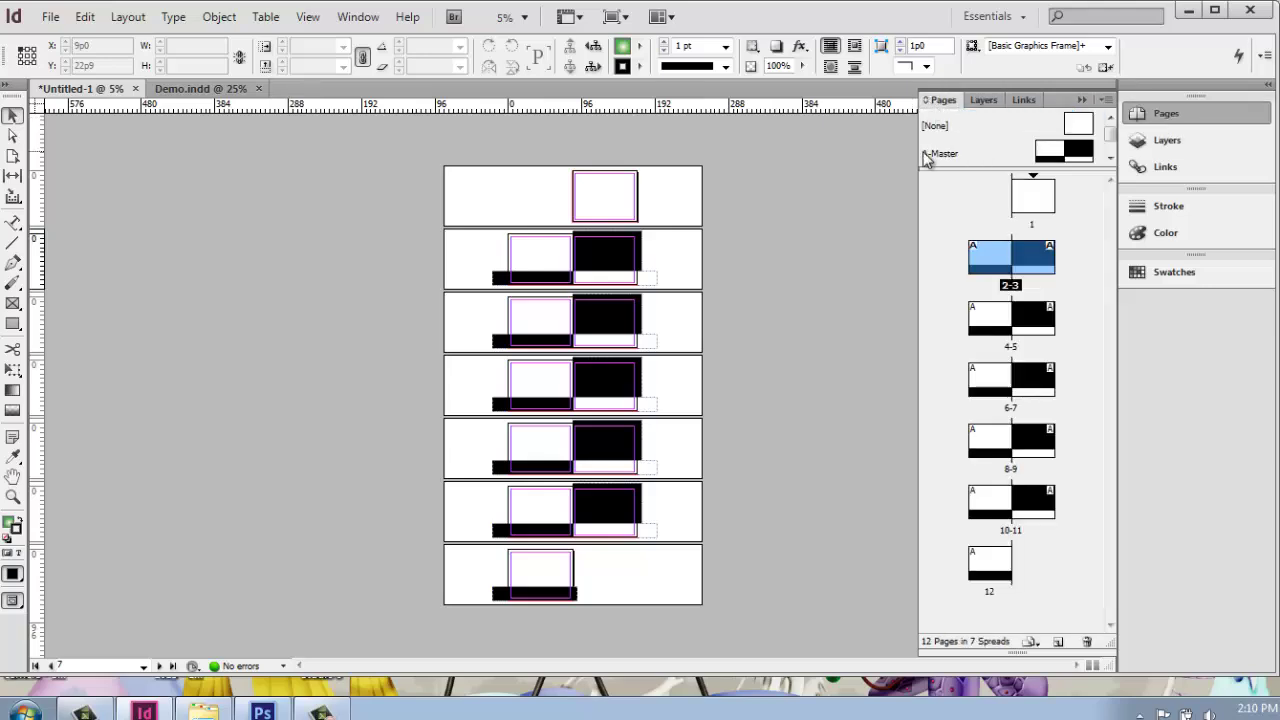
double_click(926, 153)
click(13, 497)
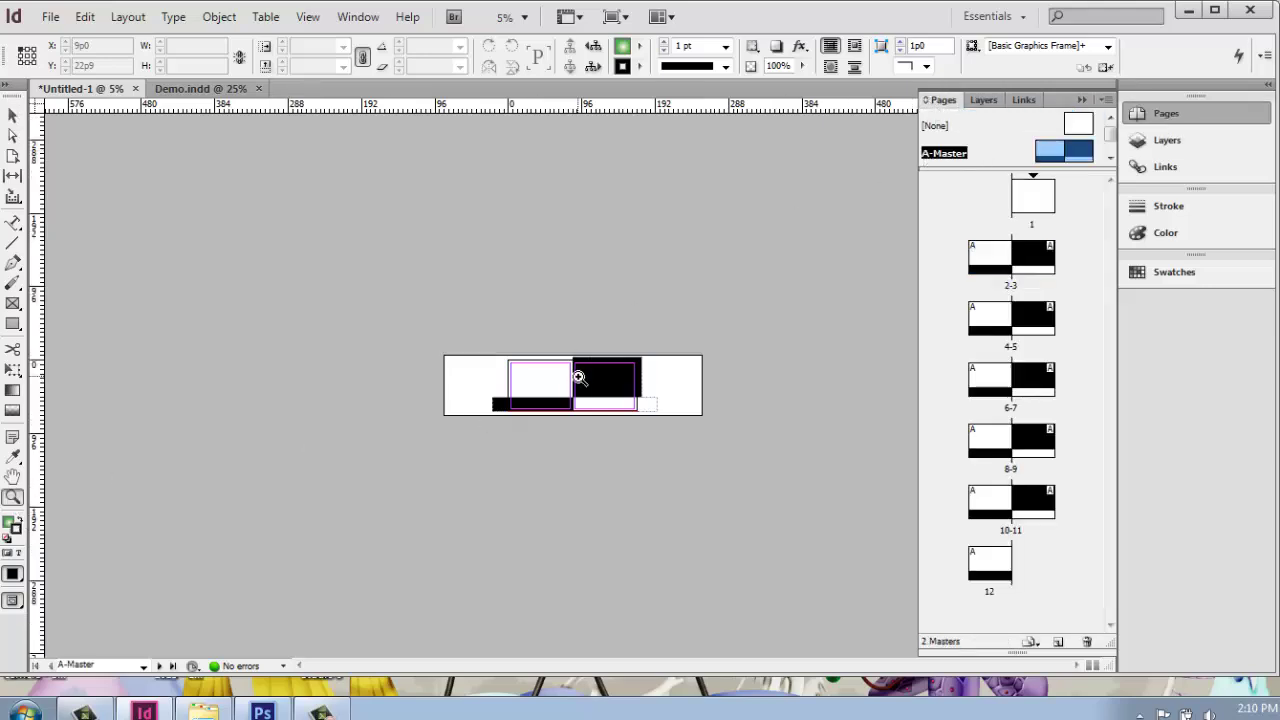
click(571, 371)
click(586, 386)
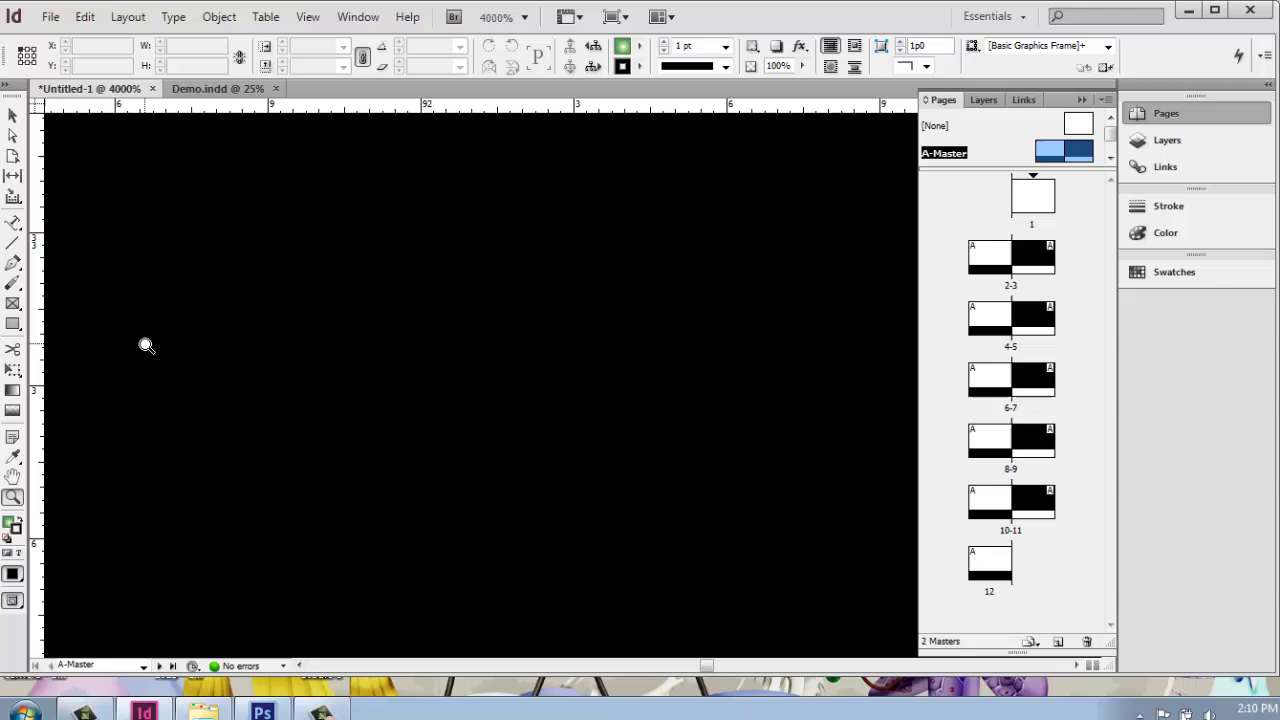
key(ctrl+minus)
key(ctrl+minus)
key(ctrl+minus)
key(ctrl+minus)
key(ctrl+minus)
key(ctrl+minus)
key(ctrl+minus)
key(ctrl+minus)
key(ctrl+minus)
key(ctrl+minus)
key(ctrl+minus)
key(ctrl+minus)
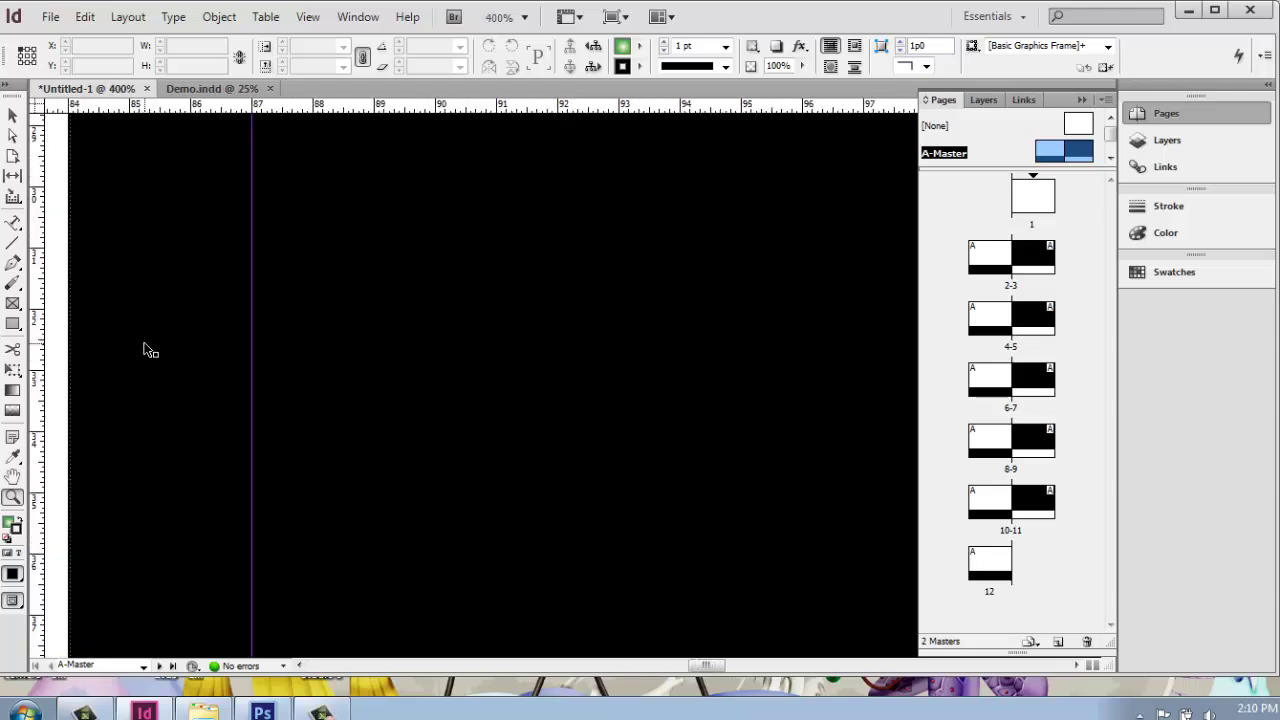
key(ctrl+minus)
key(ctrl+minus)
key(ctrl+minus)
key(ctrl+minus)
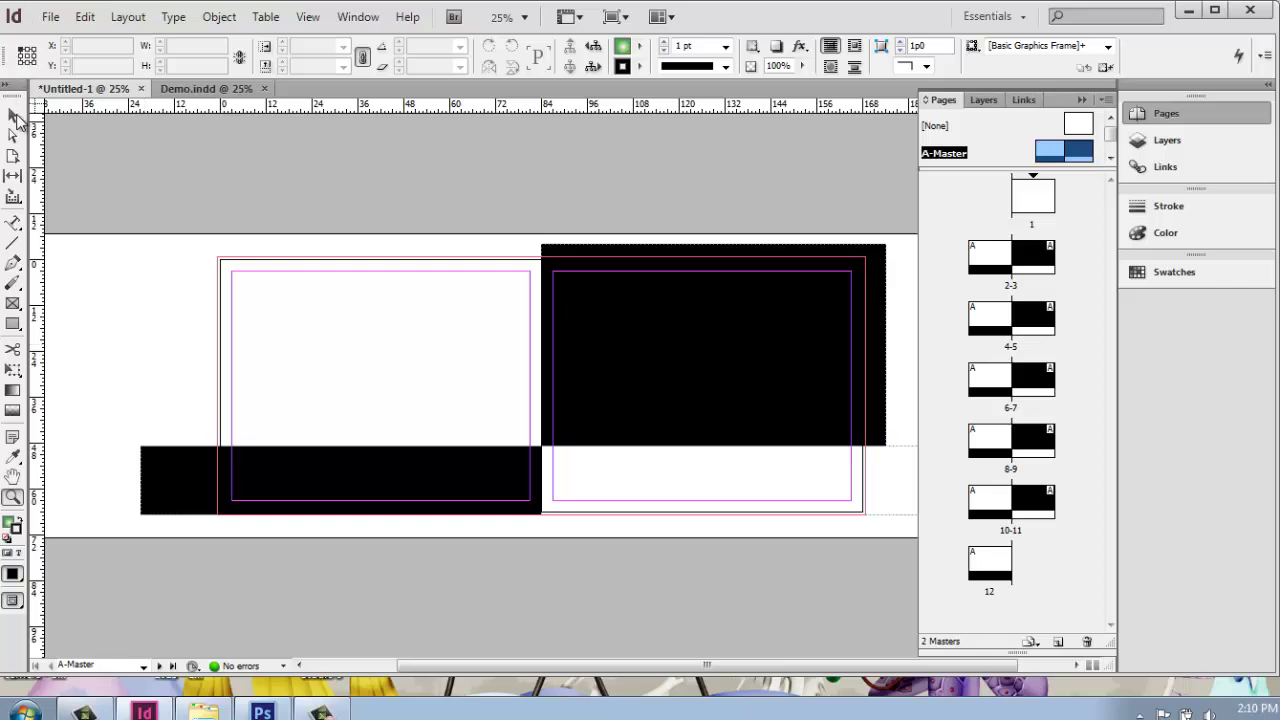
- Select the bottom-left black rectangle and view the master's layers, showing only Layer 1
click(13, 115)
click(160, 458)
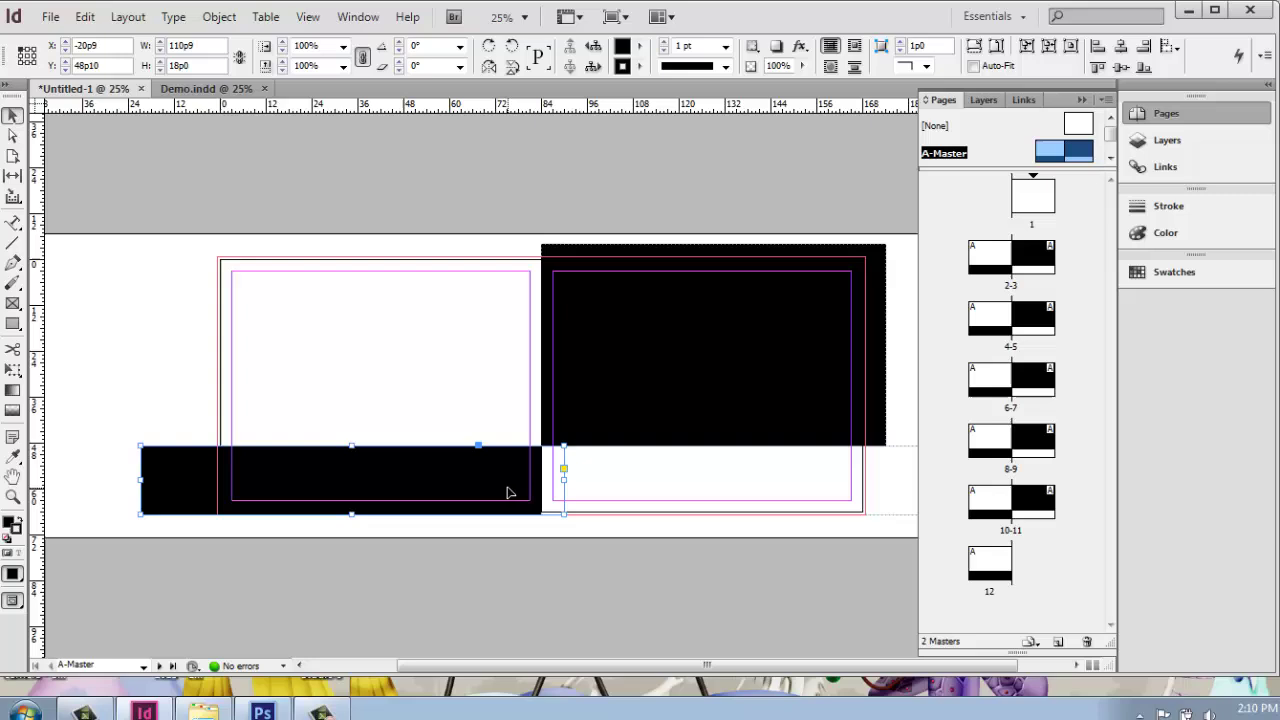
click(1160, 142)
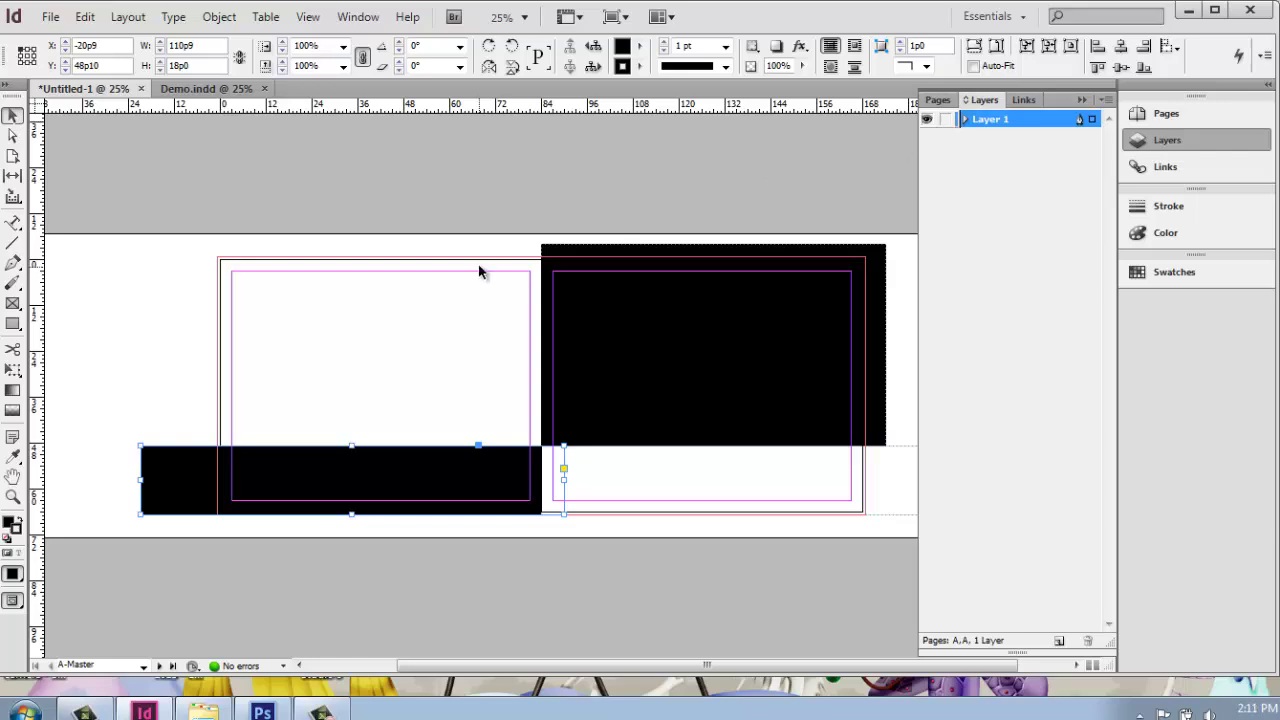
- Deselect the rectangle, lock Layer 1, and create a new Layer 2 above it
click(486, 199)
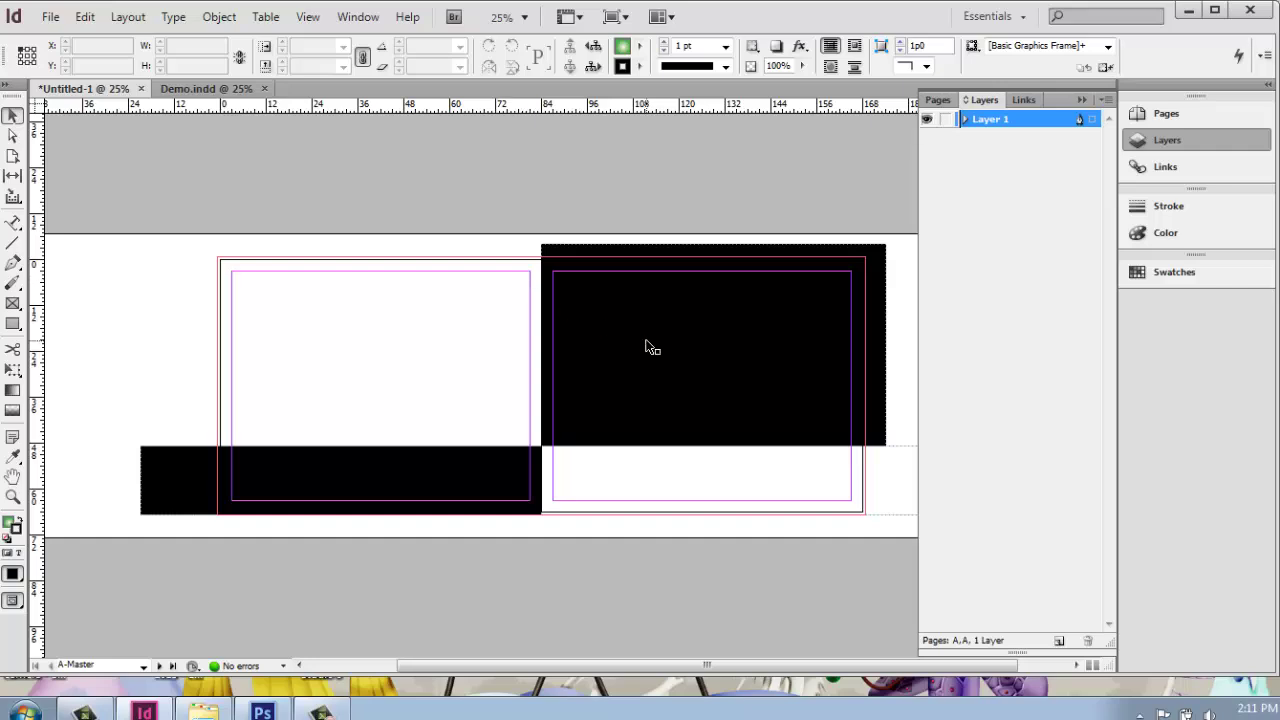
click(945, 120)
click(945, 120)
click(945, 120)
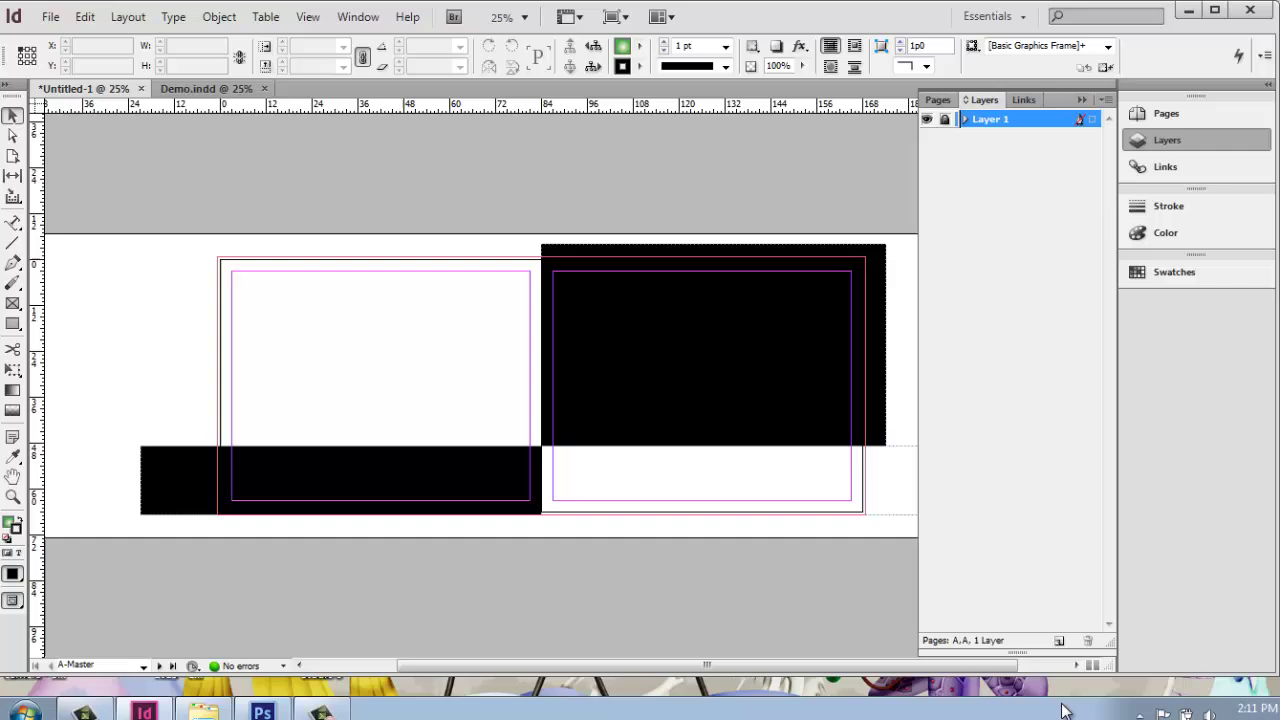
click(1059, 642)
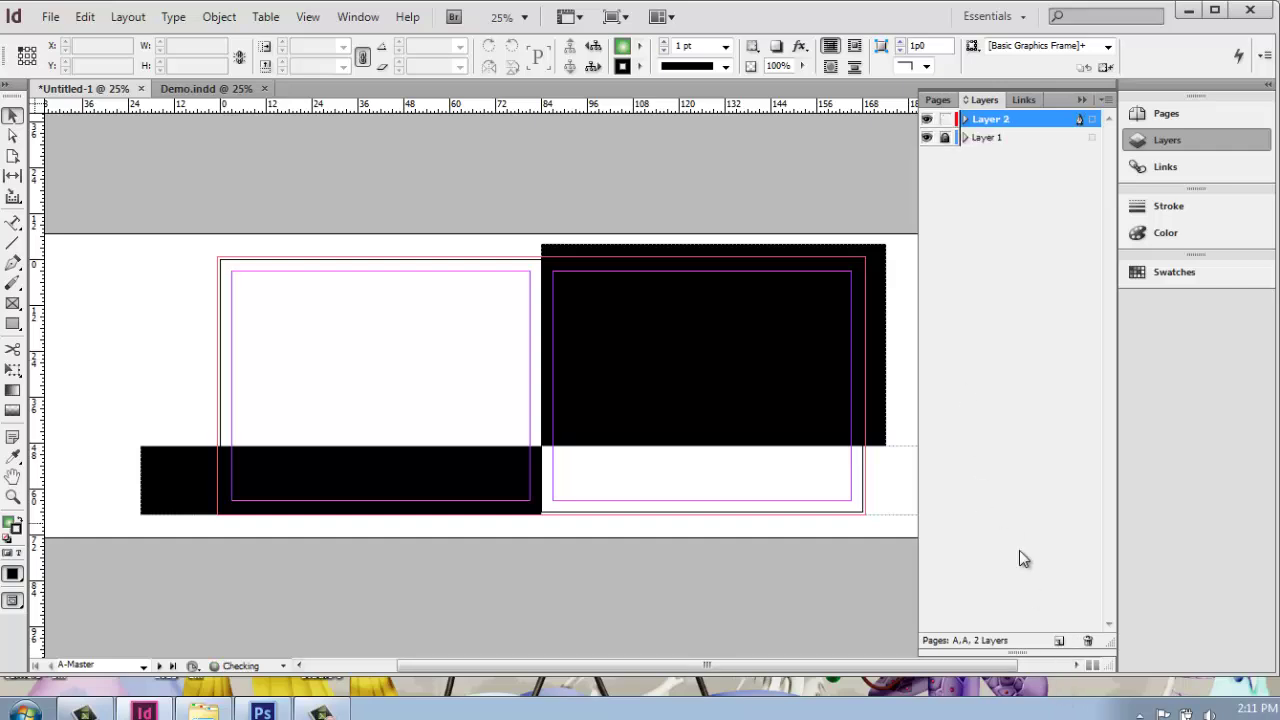
- Jump to spread 2-3 and check that Layer 2 sits above locked Layer 1
click(953, 99)
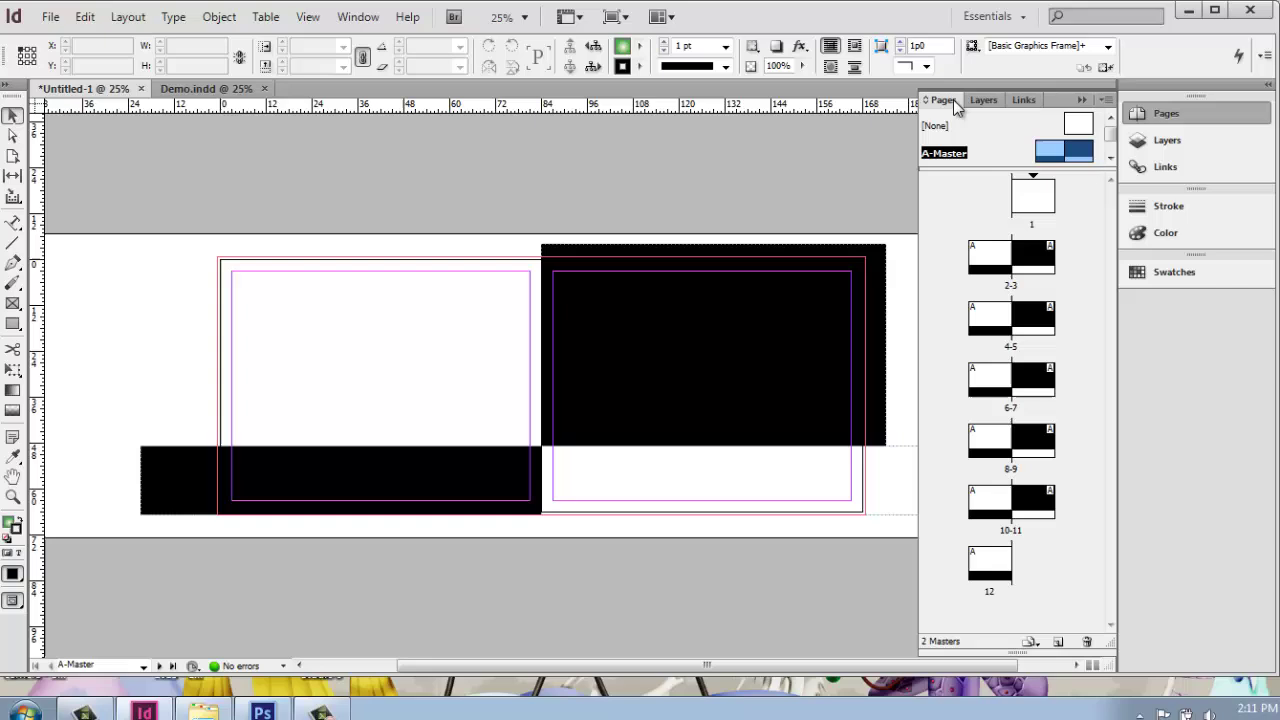
double_click(991, 254)
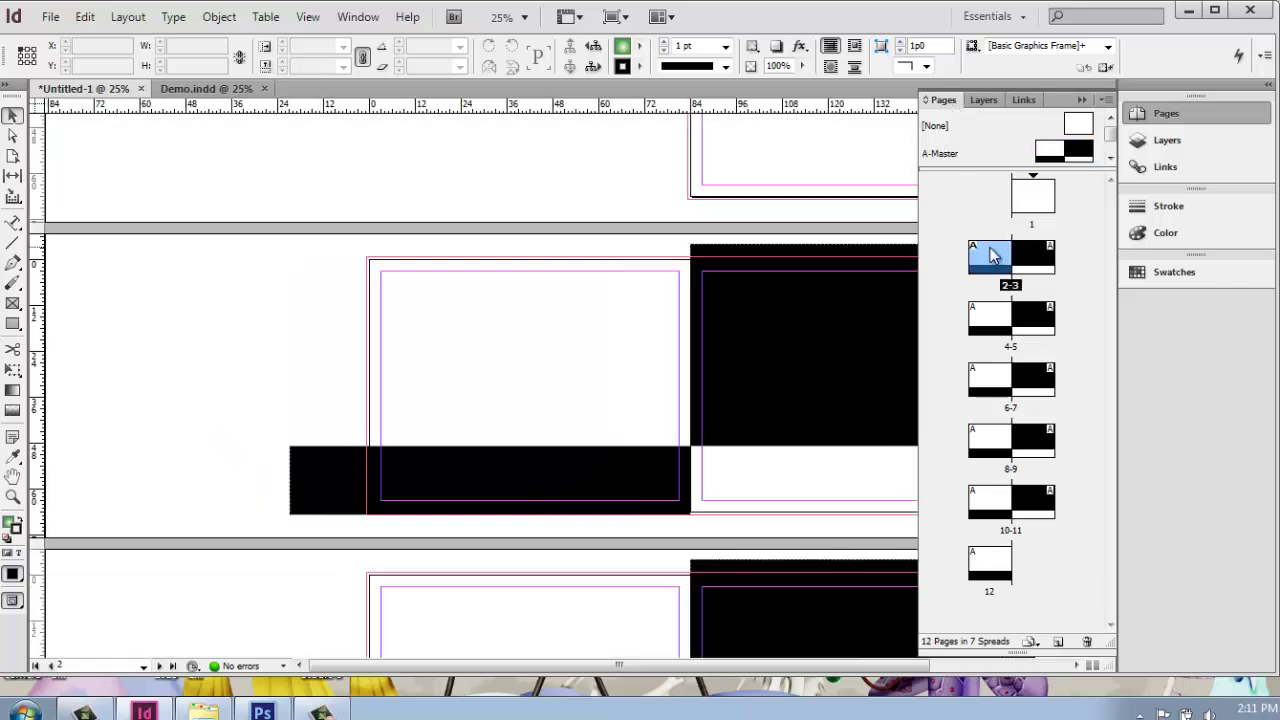
click(1153, 137)
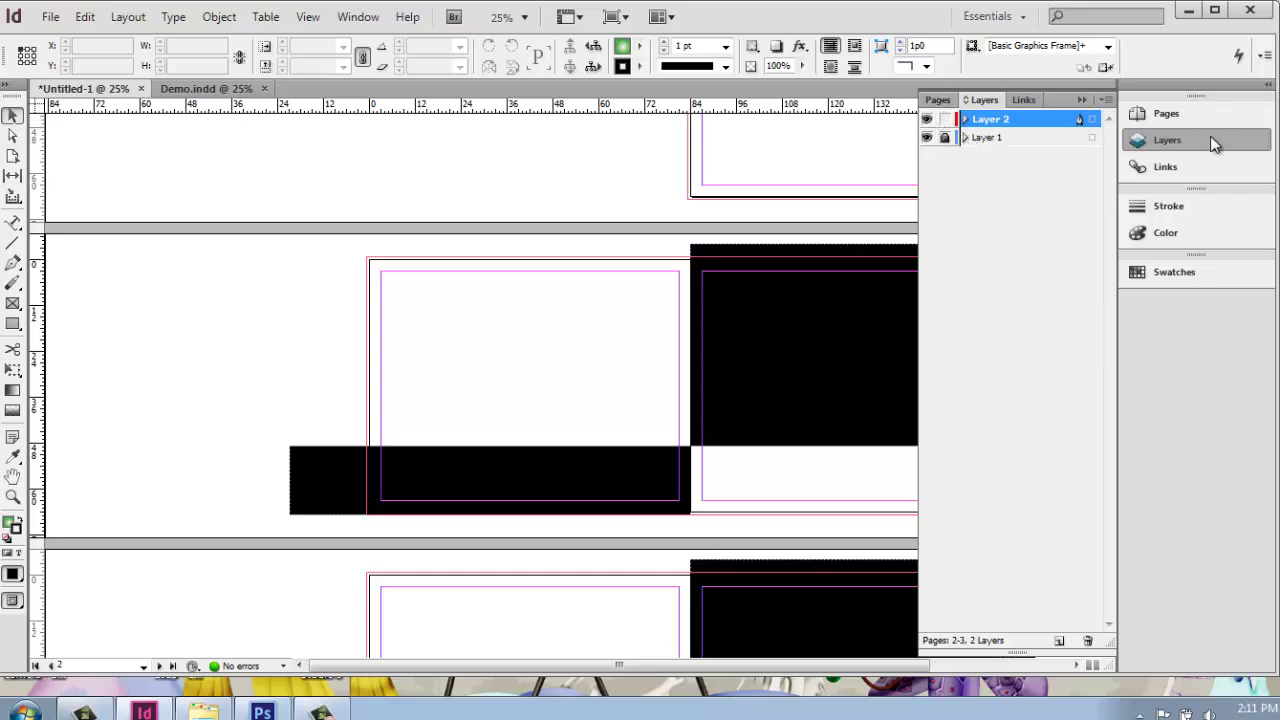
click(941, 103)
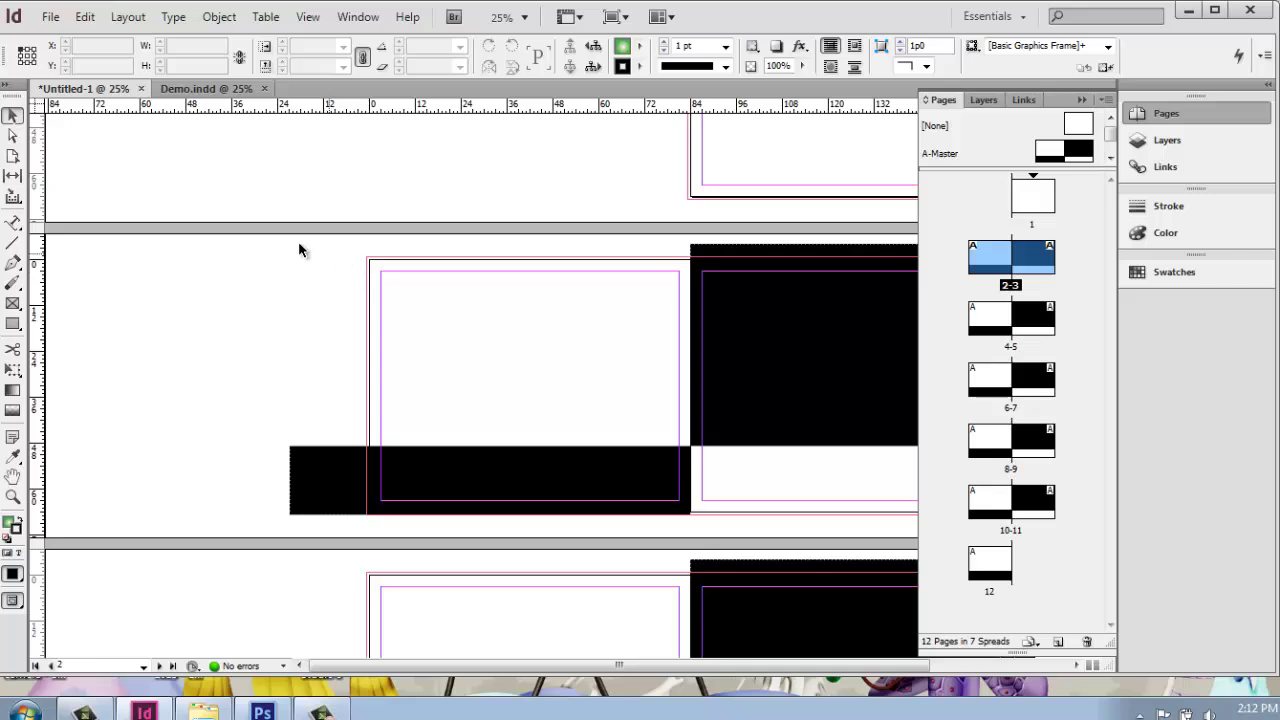
- Load 334_Amoth_Color_Flat from the InDesign_Portfolio folder with File > Place
click(48, 20)
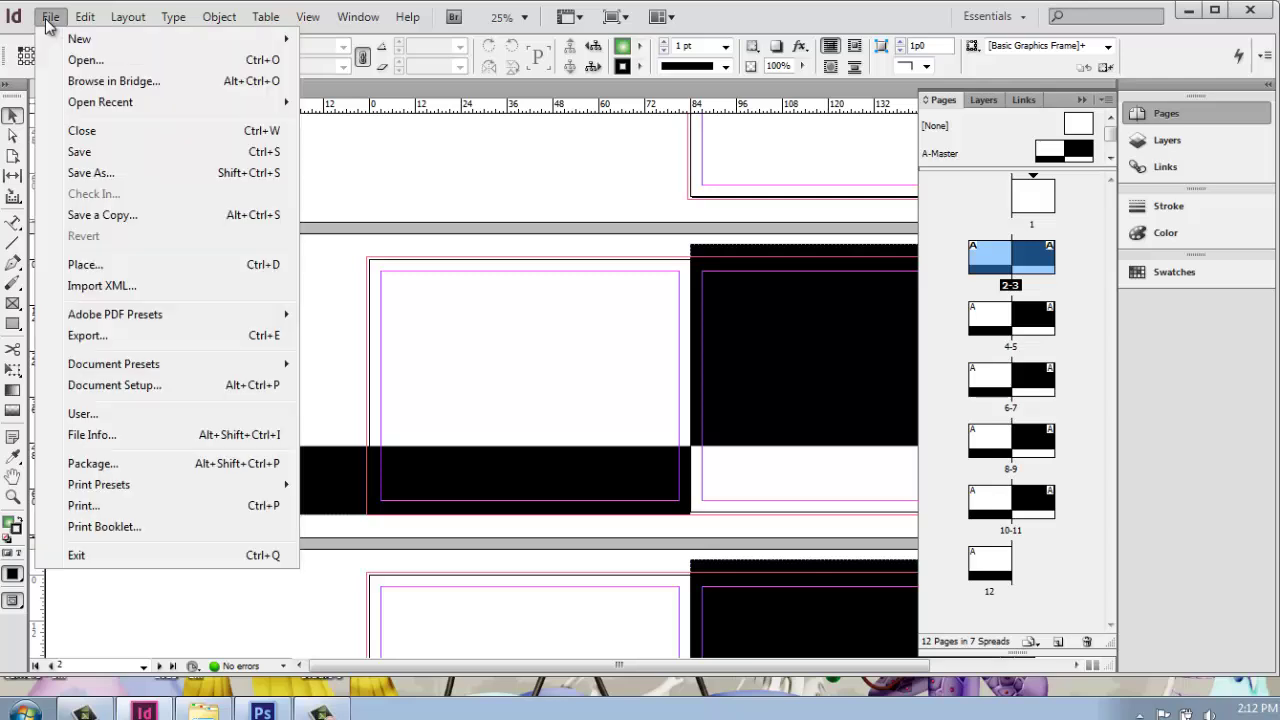
click(170, 272)
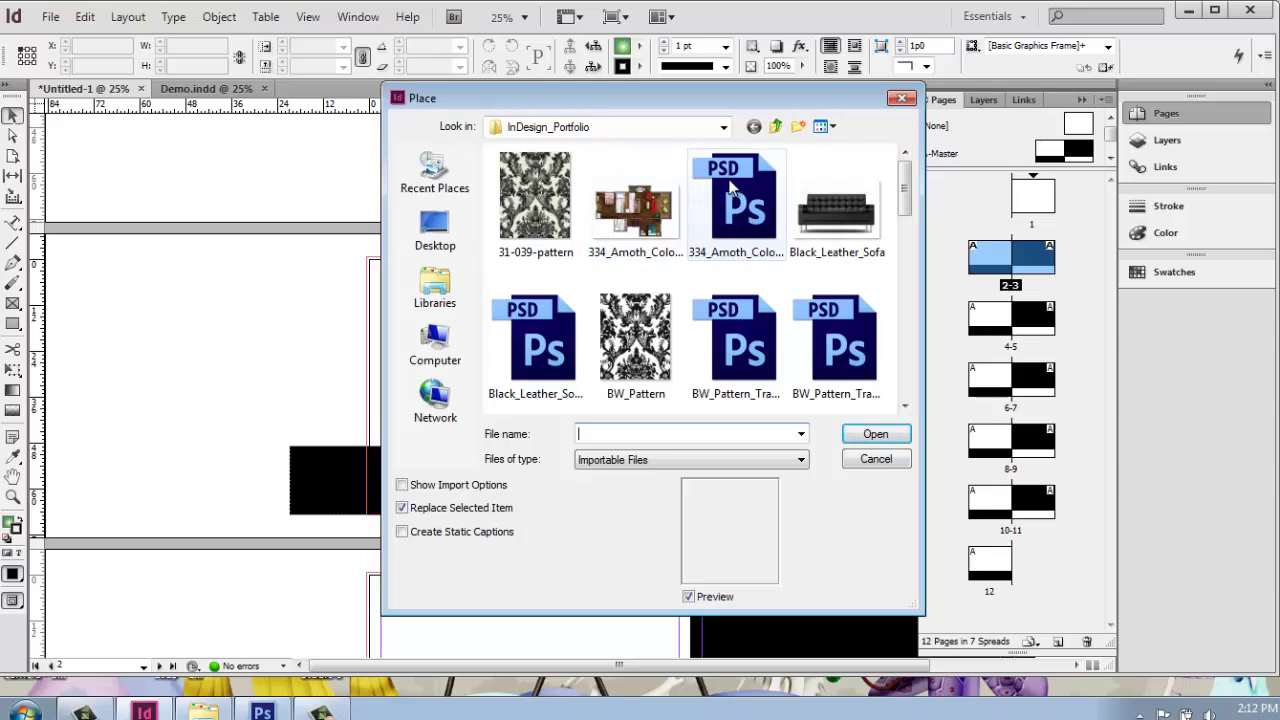
click(746, 231)
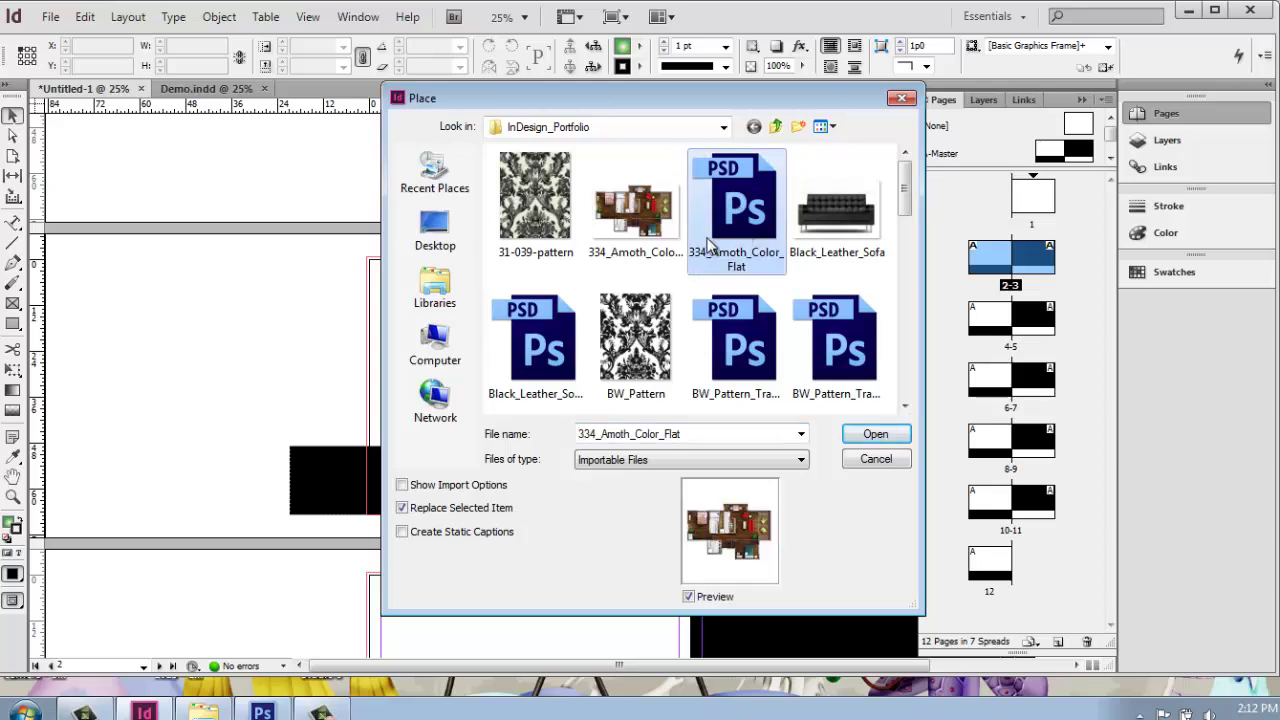
click(892, 438)
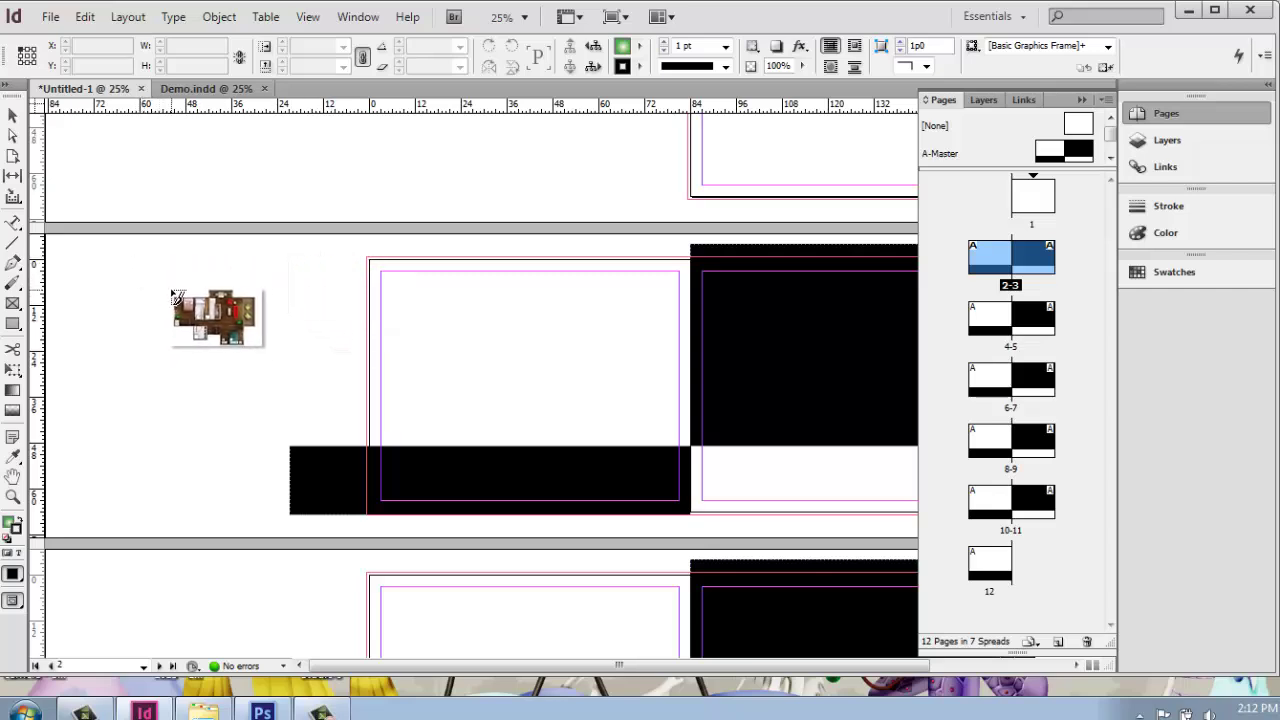
- Place the floor plan on spread 2-3 and crop its frame to about 107p6 by 67p0.788
click(172, 290)
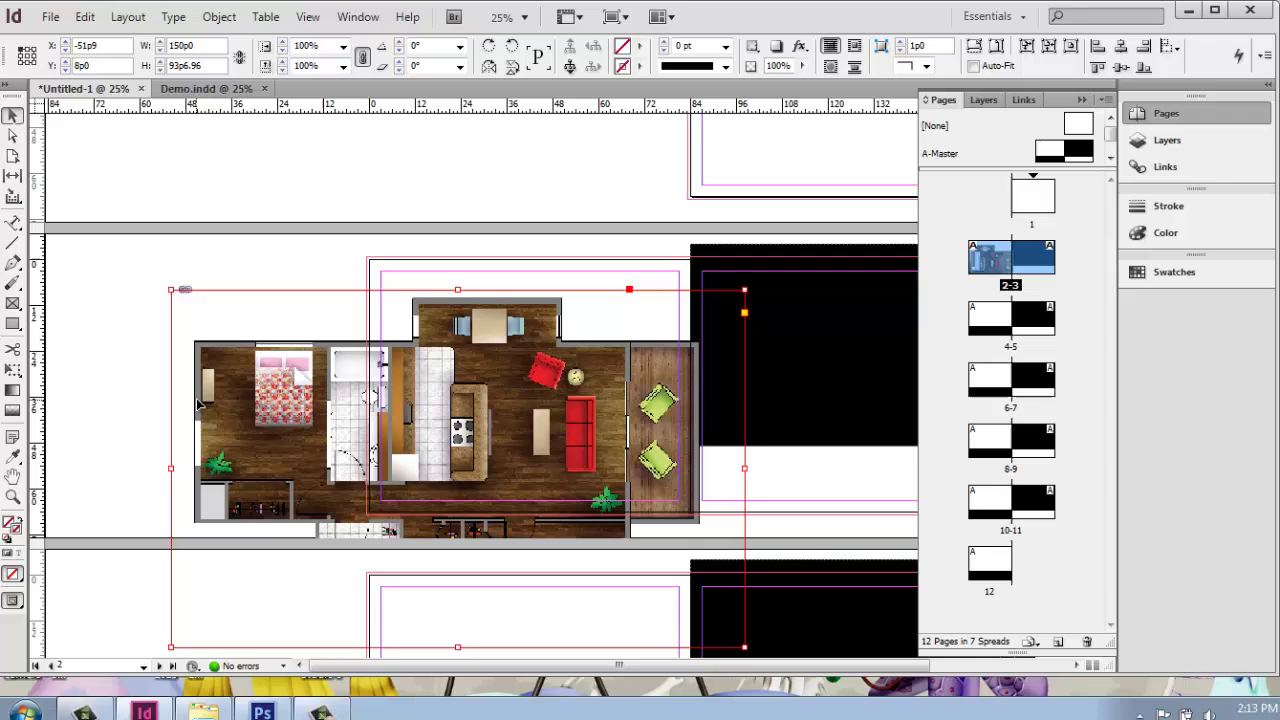
drag(224, 402, 368, 375)
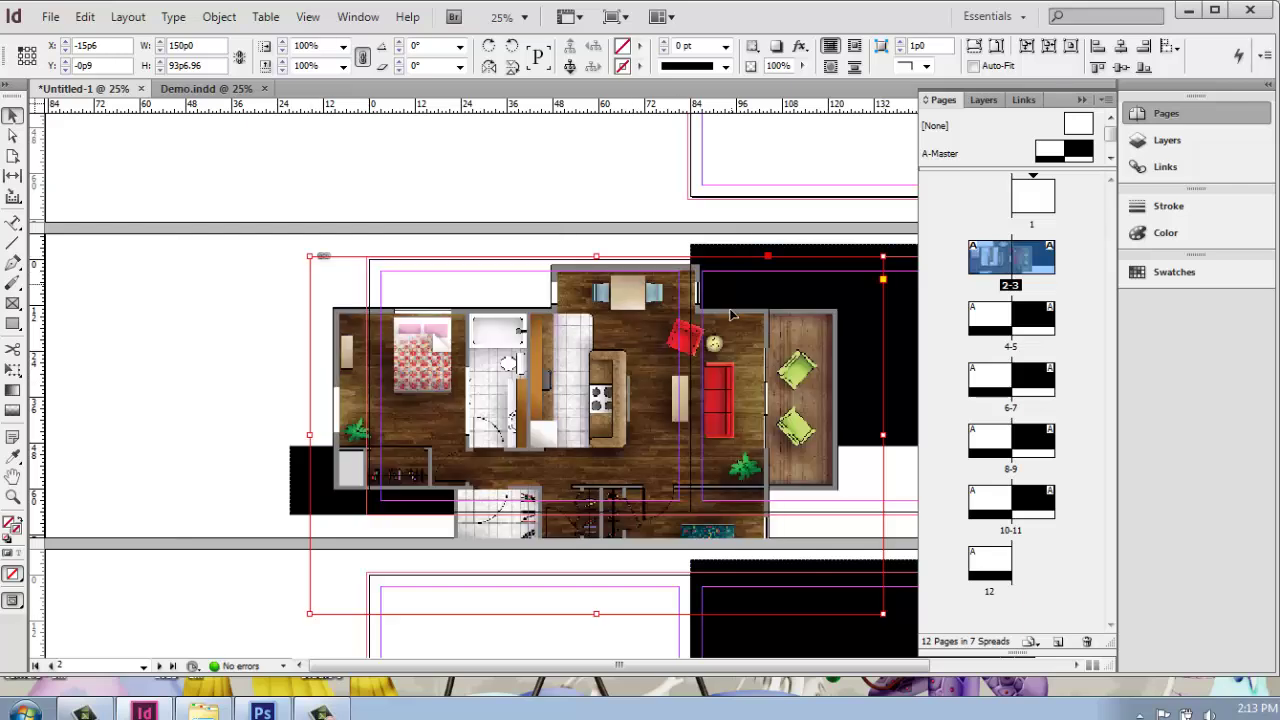
drag(426, 426, 295, 400)
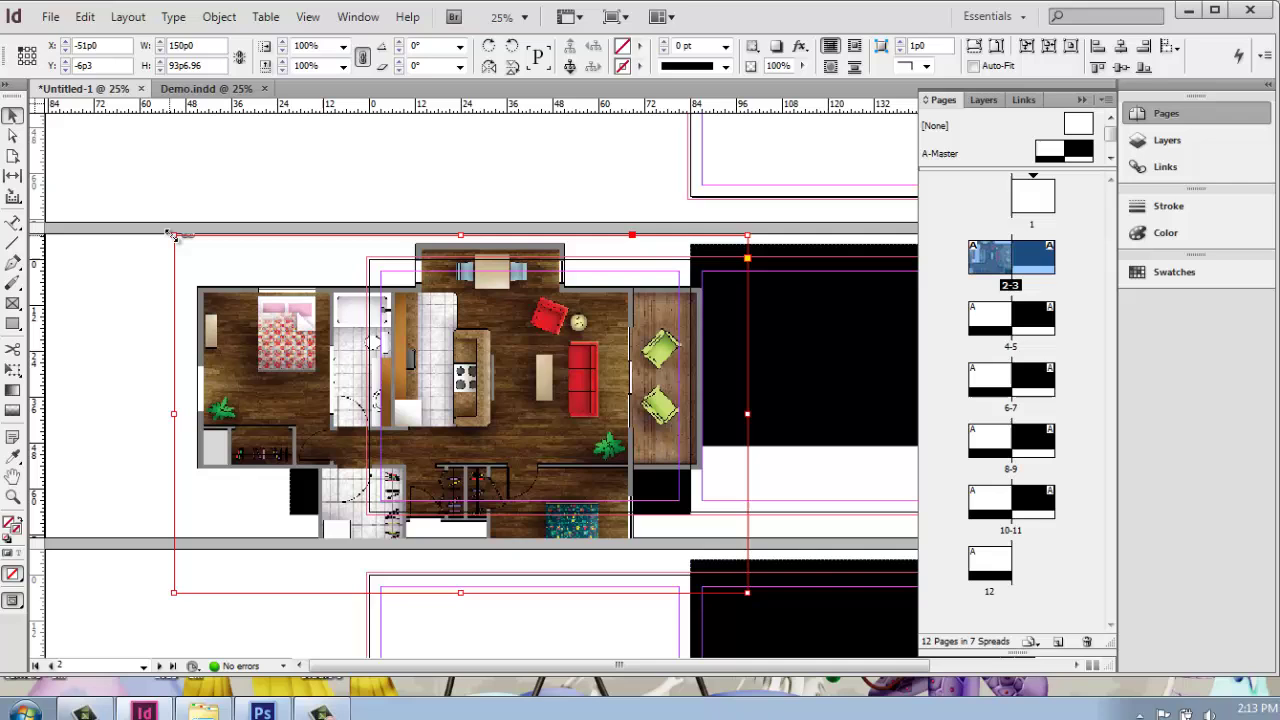
drag(174, 236, 336, 357)
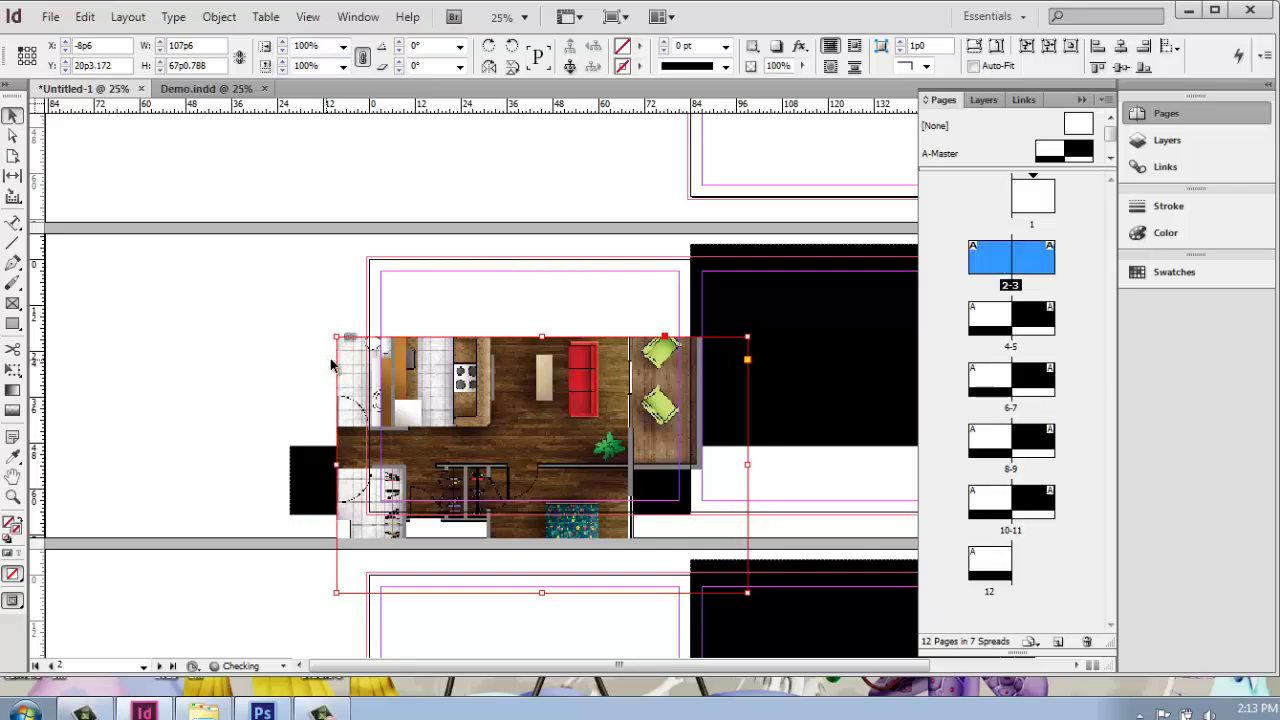
drag(513, 426, 506, 339)
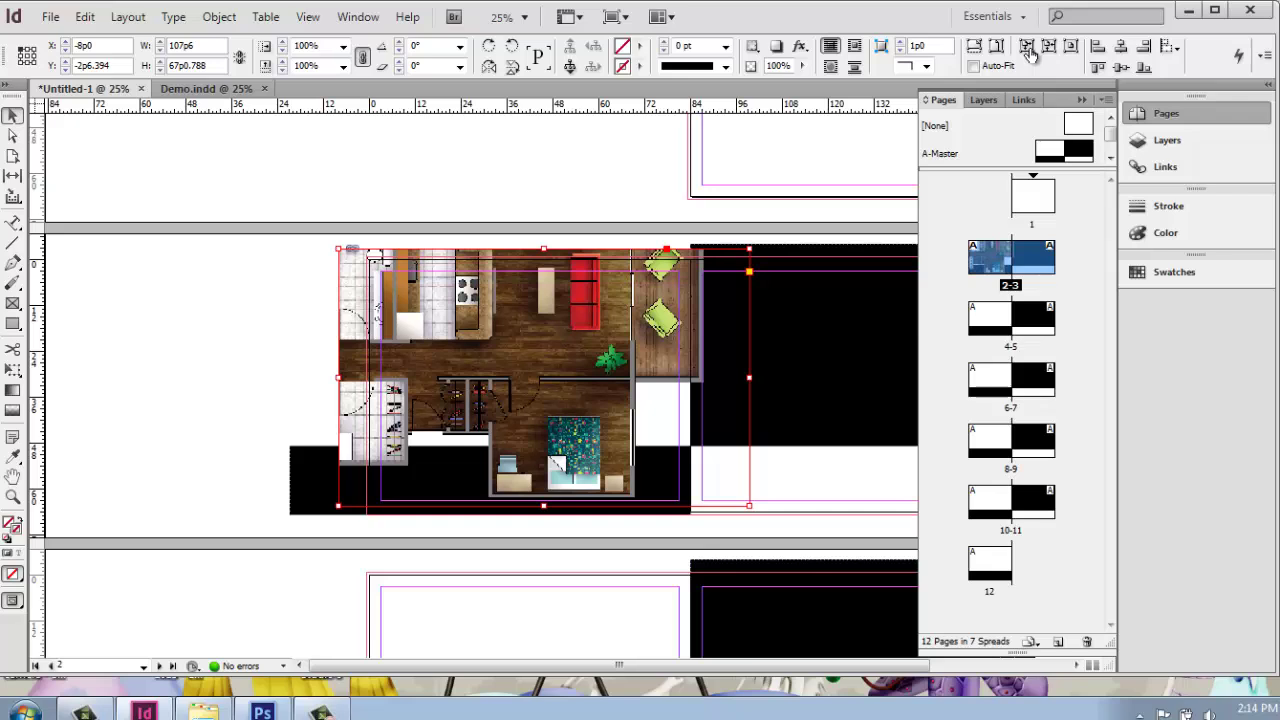
- Fit the floor plan to its frame with auto-fit on, and scale it to fit page 2
click(1030, 50)
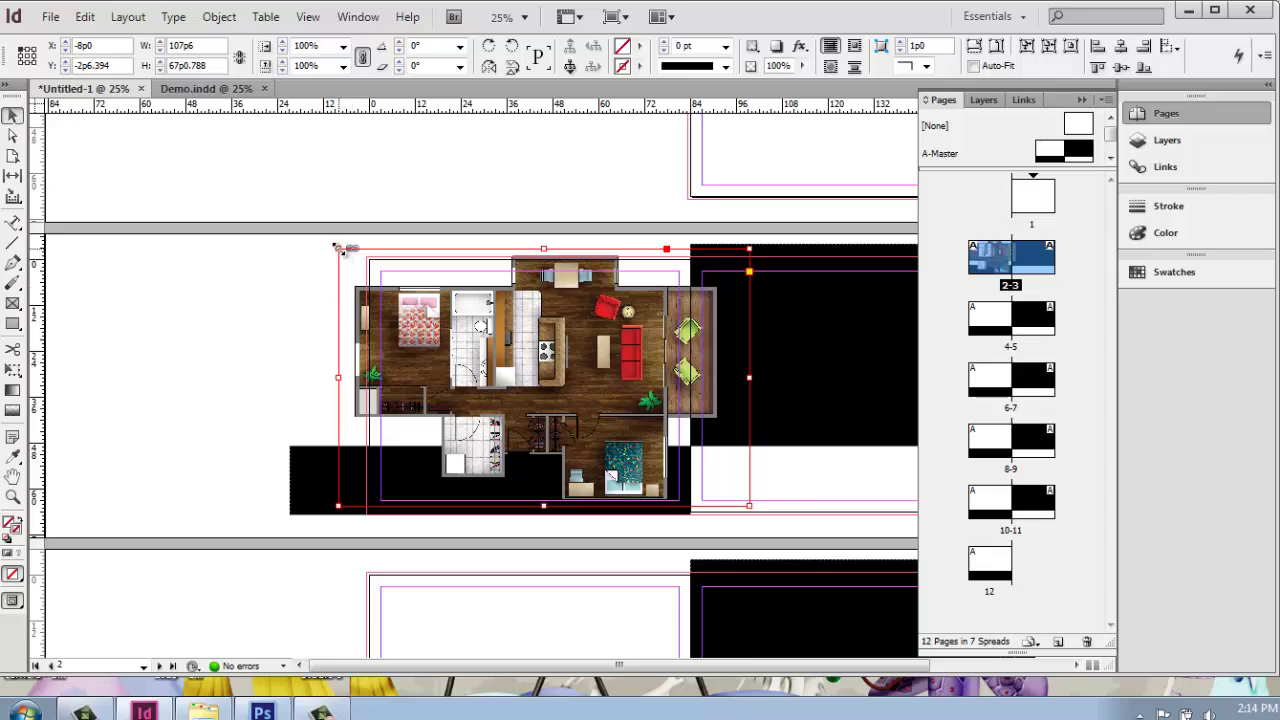
drag(338, 249, 296, 224)
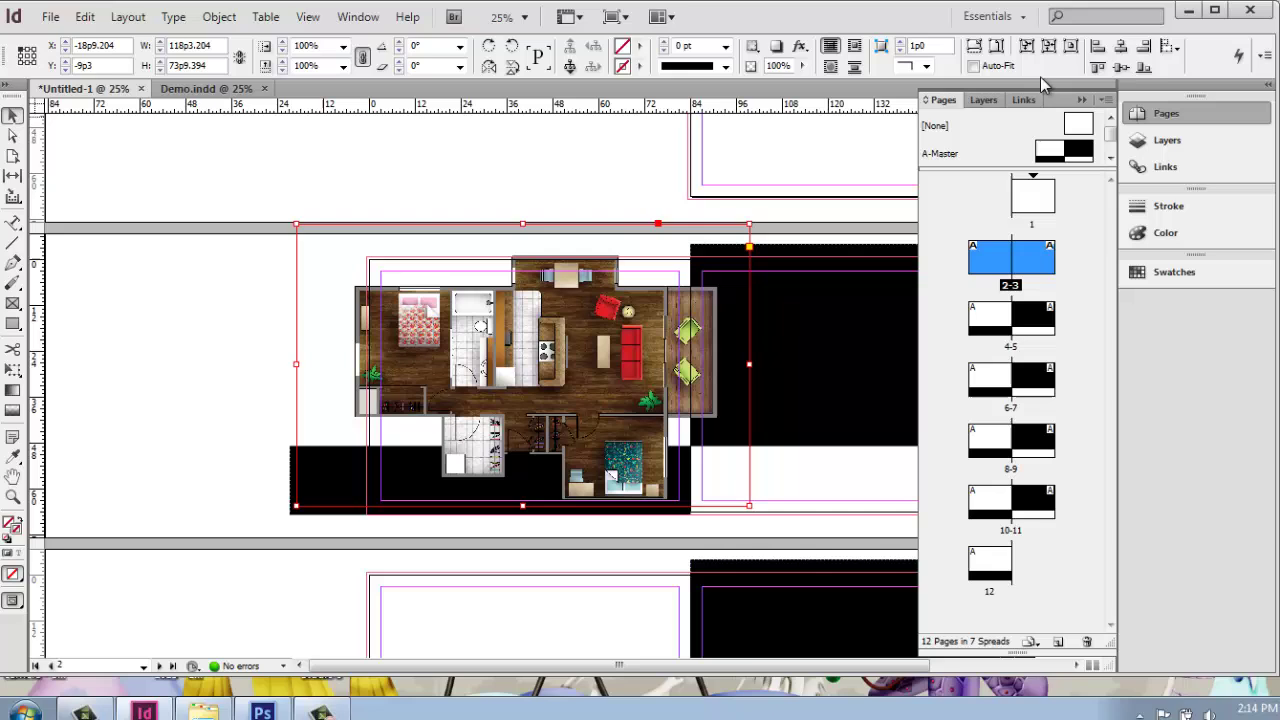
click(1027, 46)
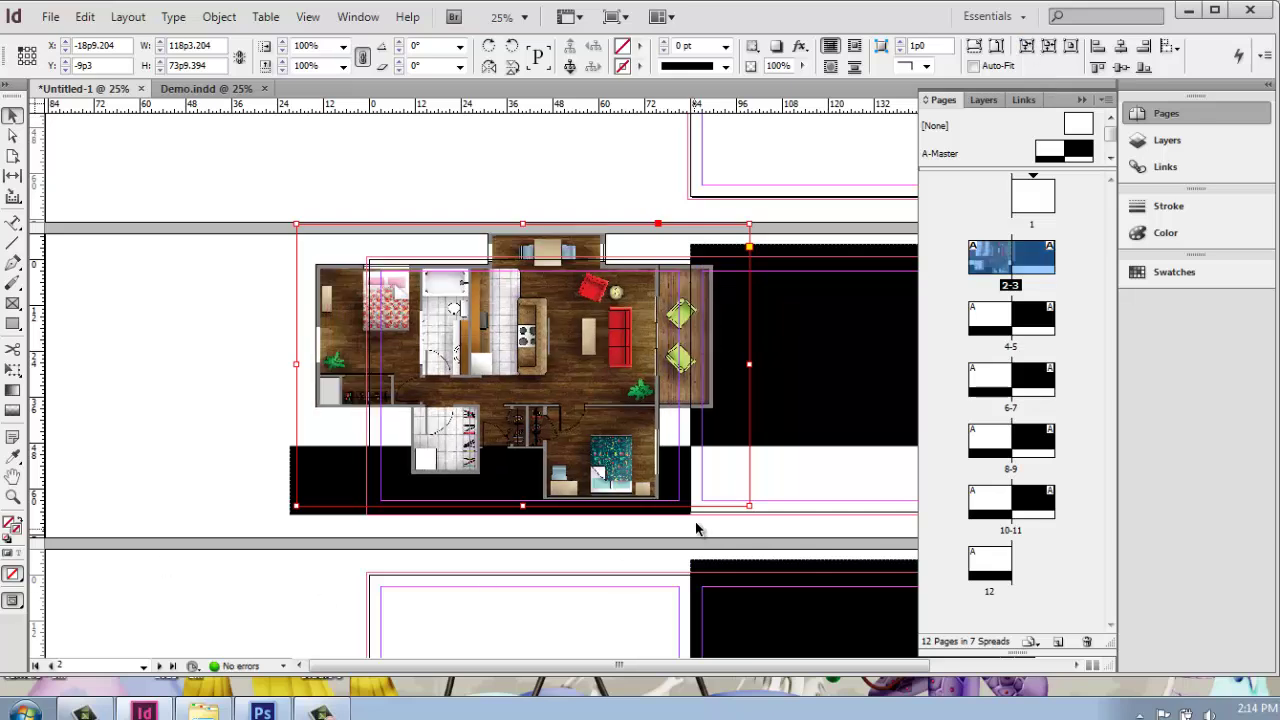
click(974, 66)
drag(295, 222, 383, 278)
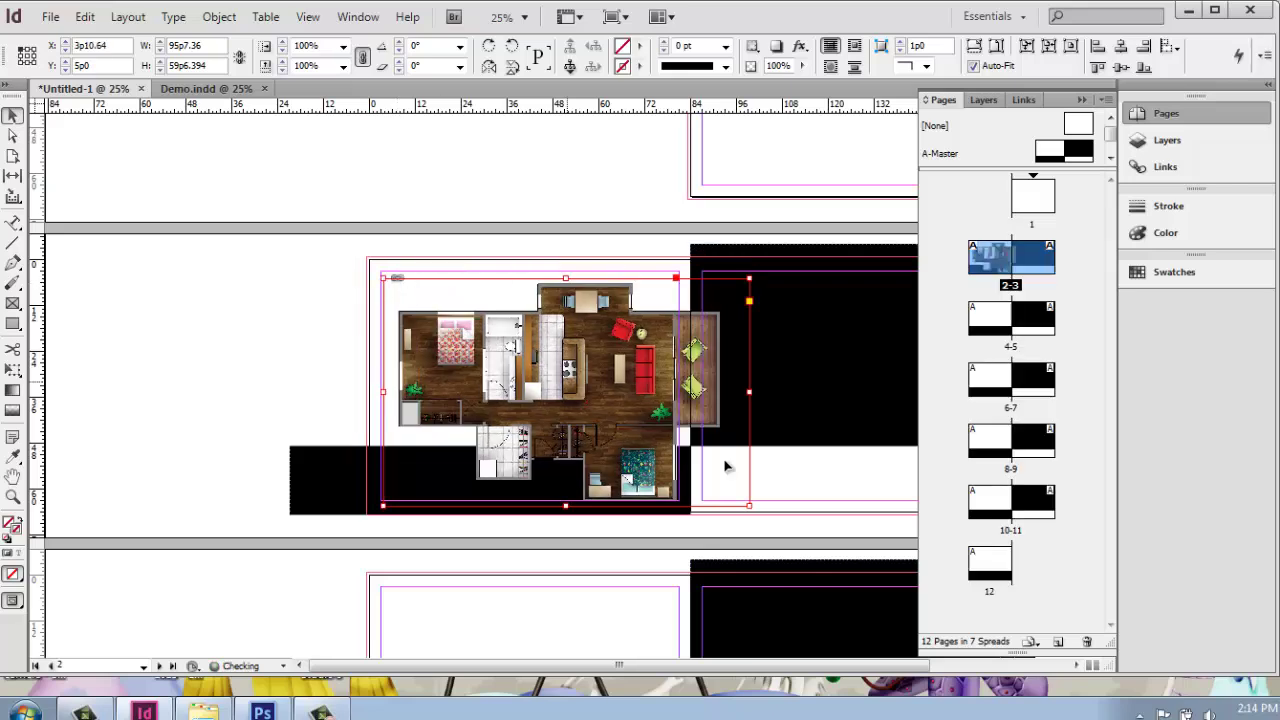
drag(752, 507, 690, 474)
drag(381, 275, 379, 274)
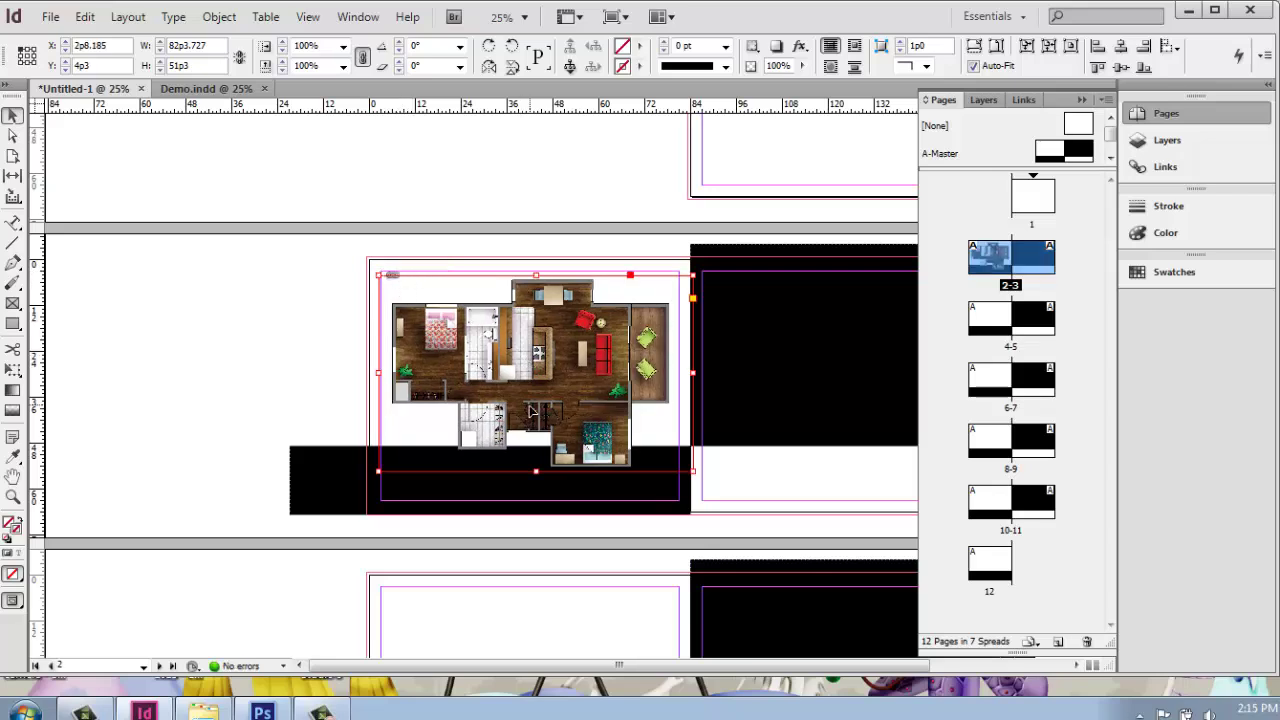
- Nudge the floor plan up and reposition it near page 2's top-left, about 82p3.727 by 51p3
key(Up)
key(Up)
key(Up)
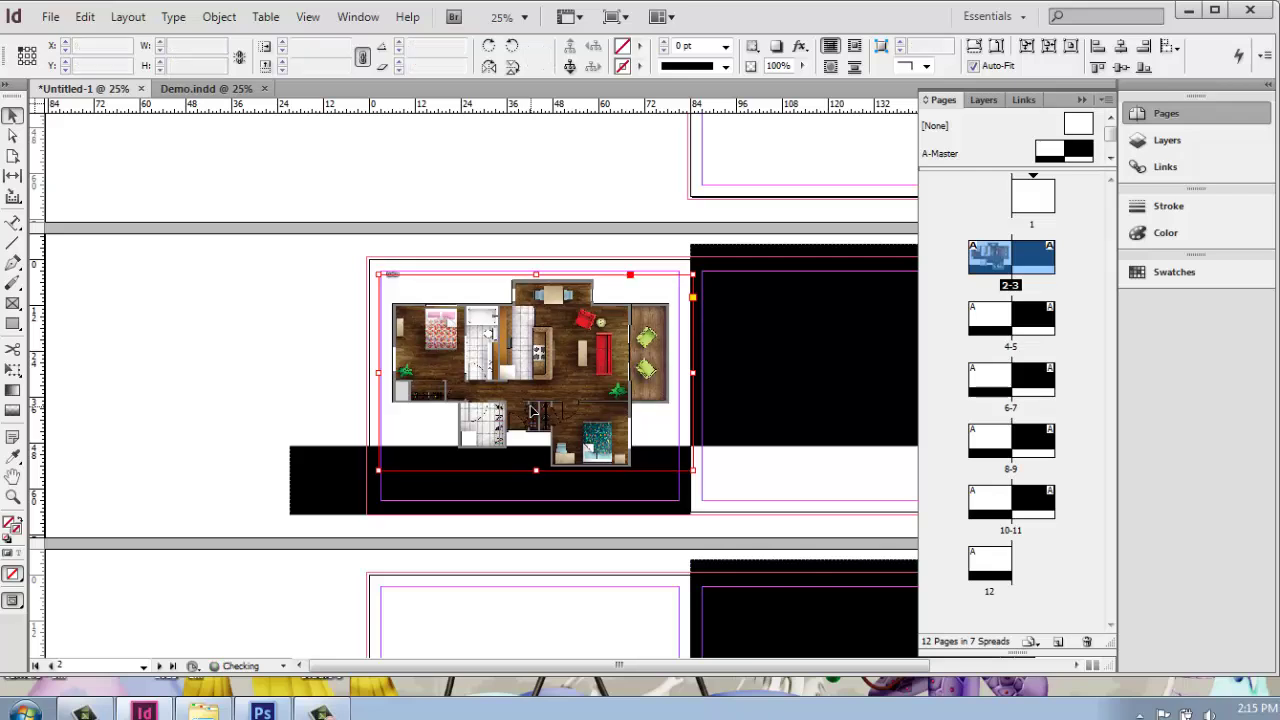
key(Up)
key(Up)
key(Up)
key(Up)
key(Up)
key(Up)
key(Up)
key(Up)
key(Up)
key(Up)
key(Up)
key(Up)
key(Up)
key(Up)
key(Up)
key(Up)
key(Up)
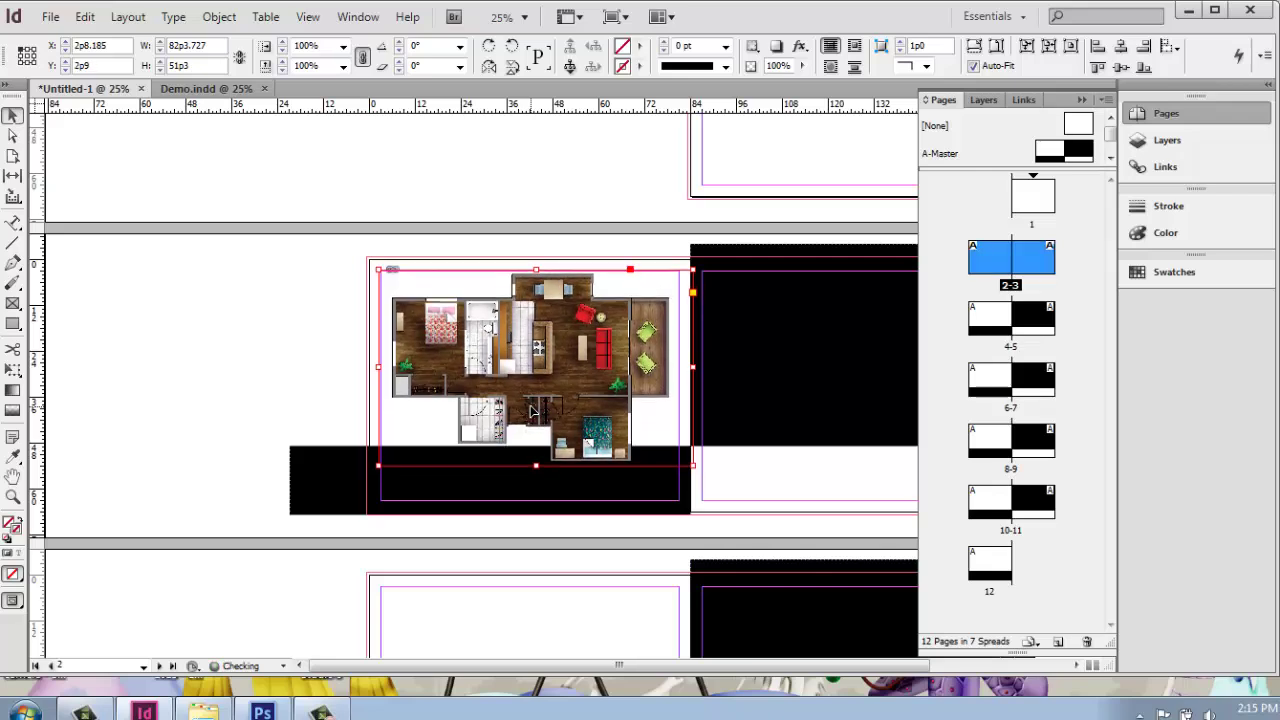
key(Up)
key(Up)
key(Up)
key(Up)
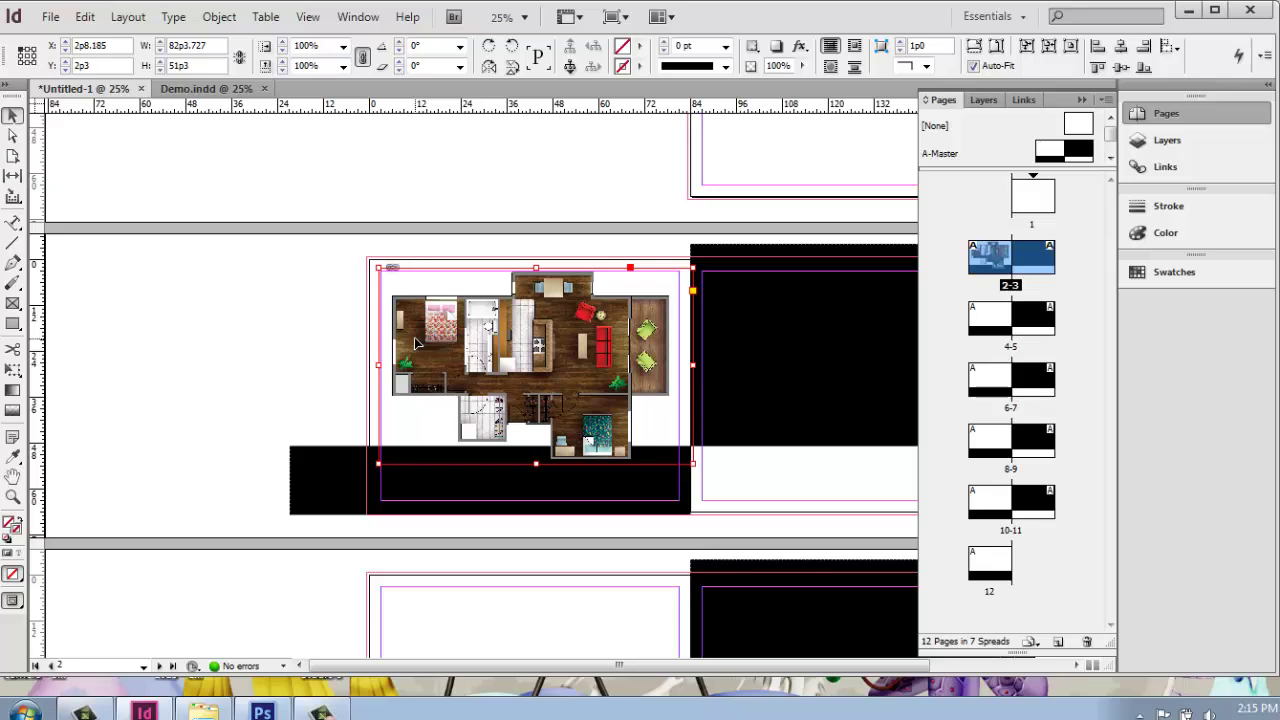
click(350, 318)
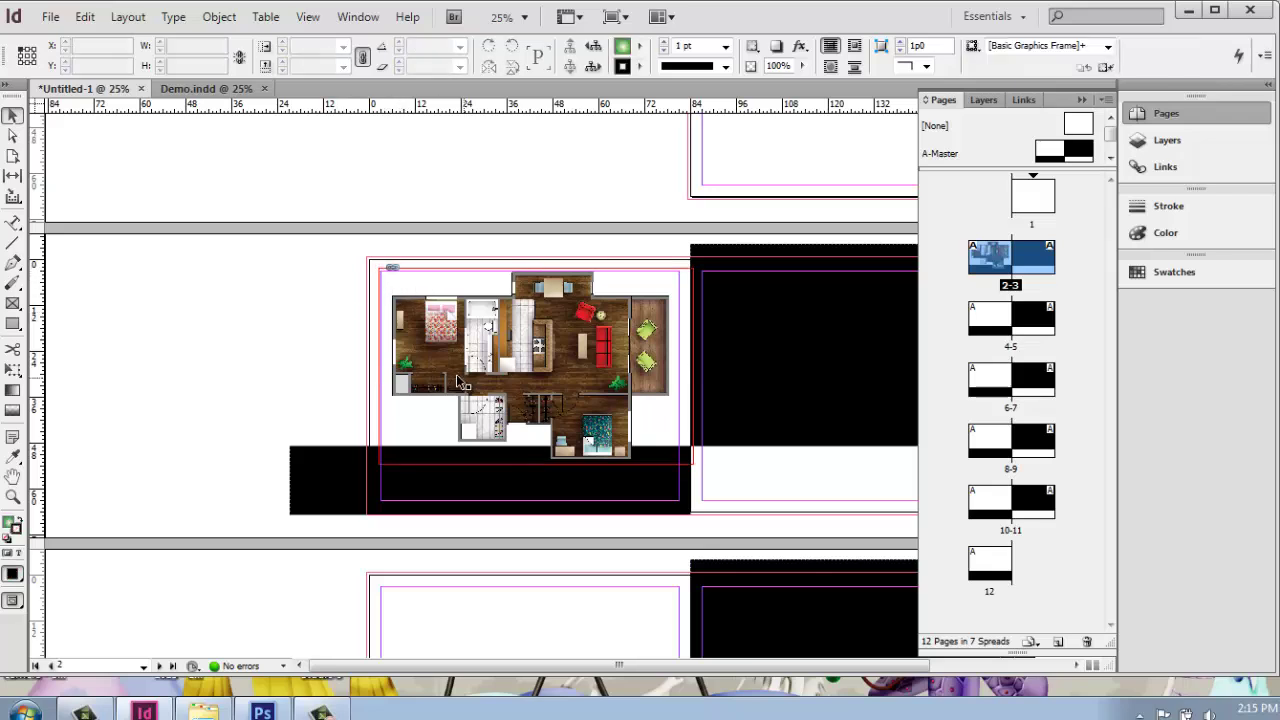
drag(440, 375, 442, 374)
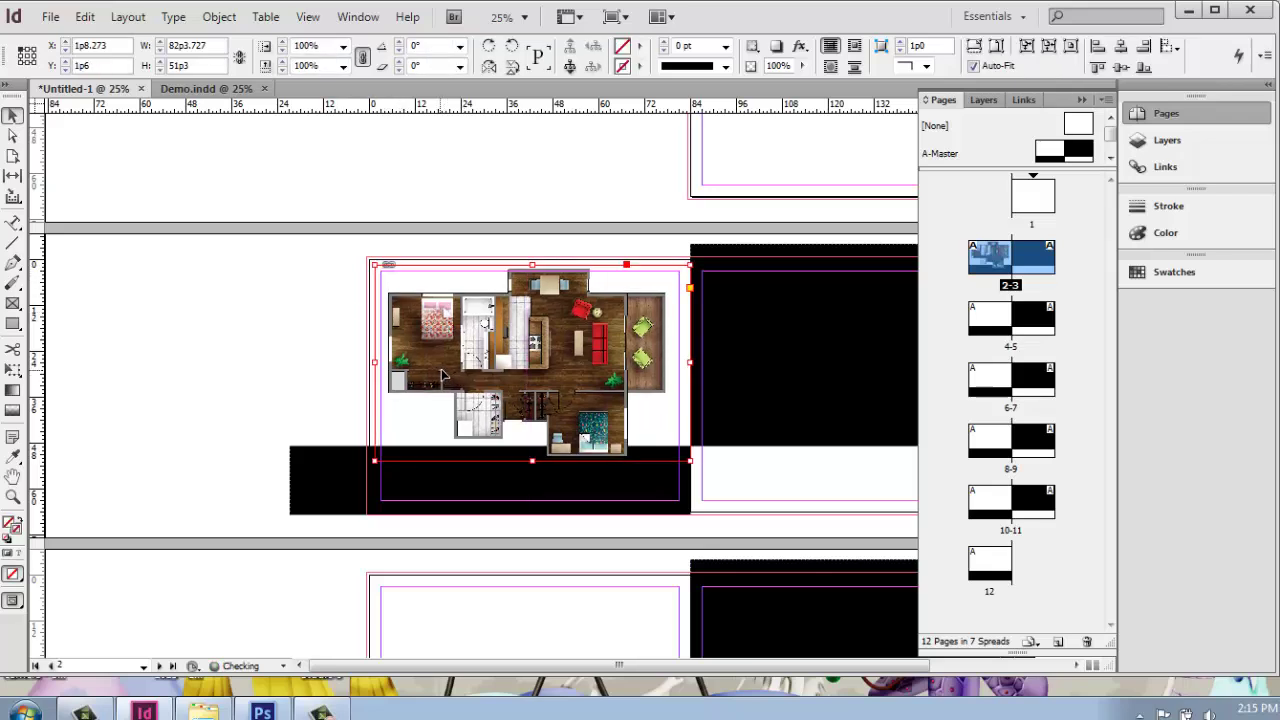
click(327, 398)
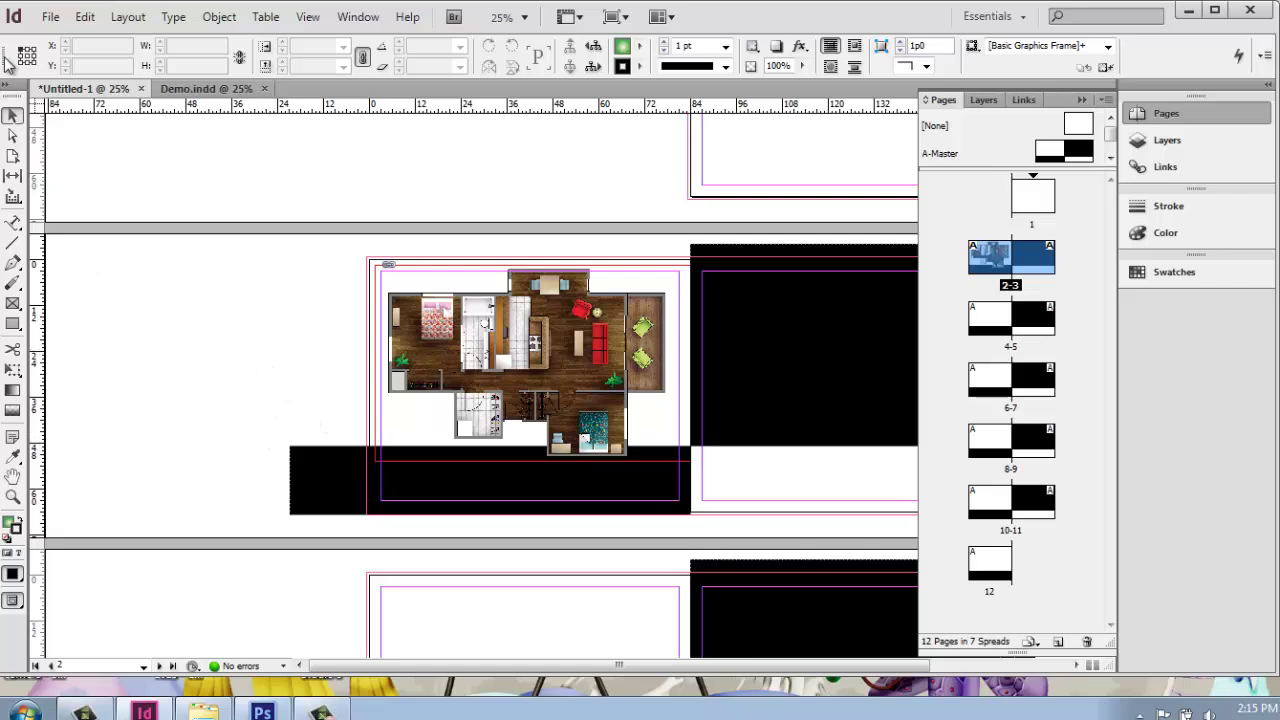
- Load the -dining-room rendering with File > Place and scroll down to spread 4-5
click(50, 17)
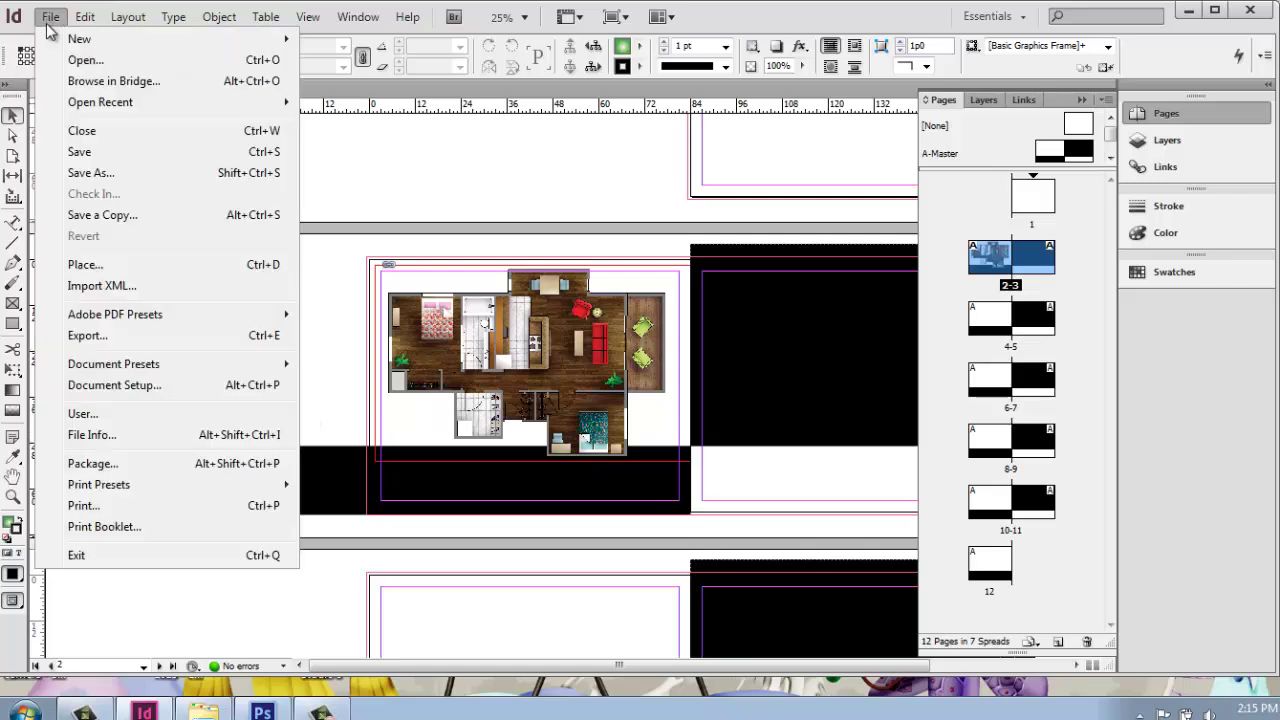
click(84, 265)
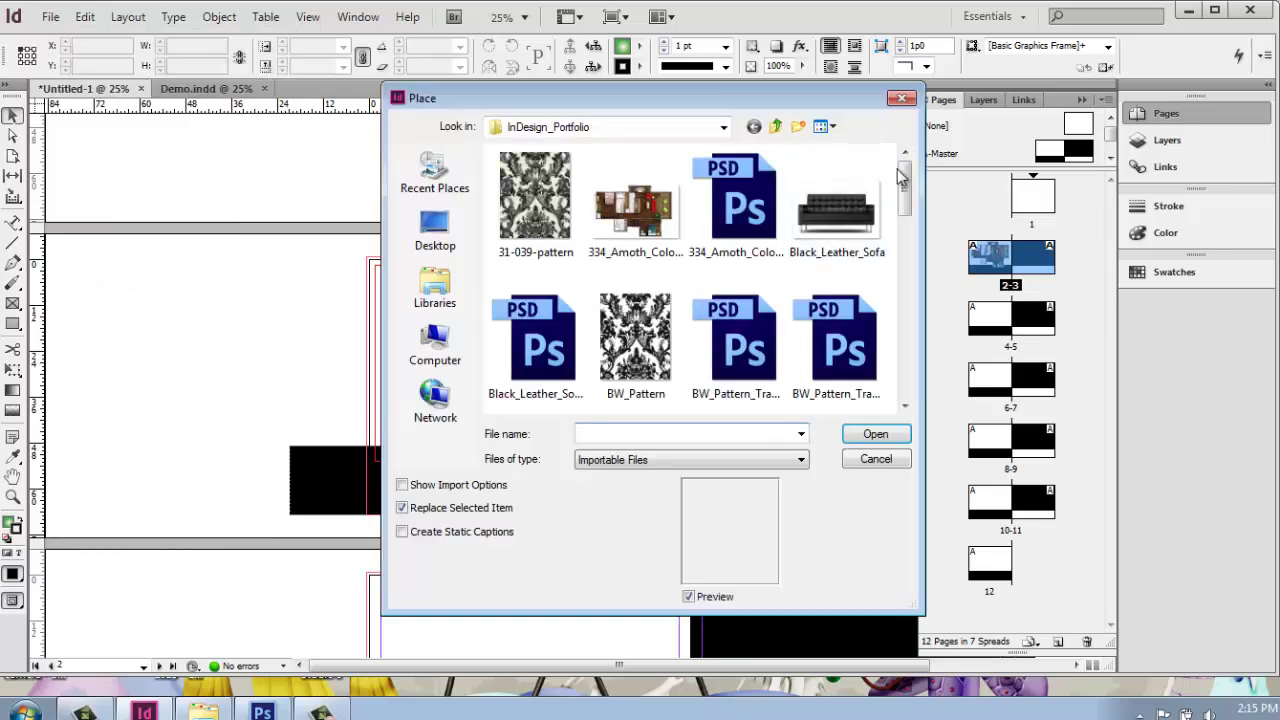
drag(905, 180, 914, 318)
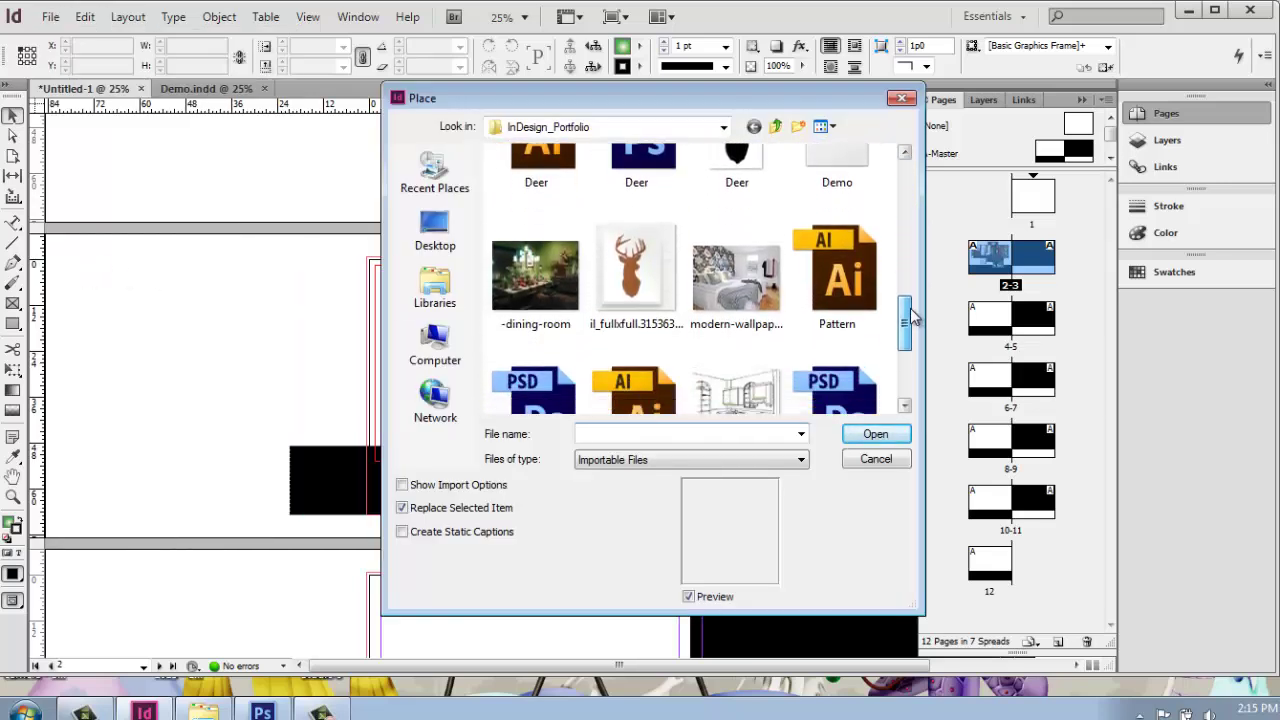
click(519, 278)
click(870, 434)
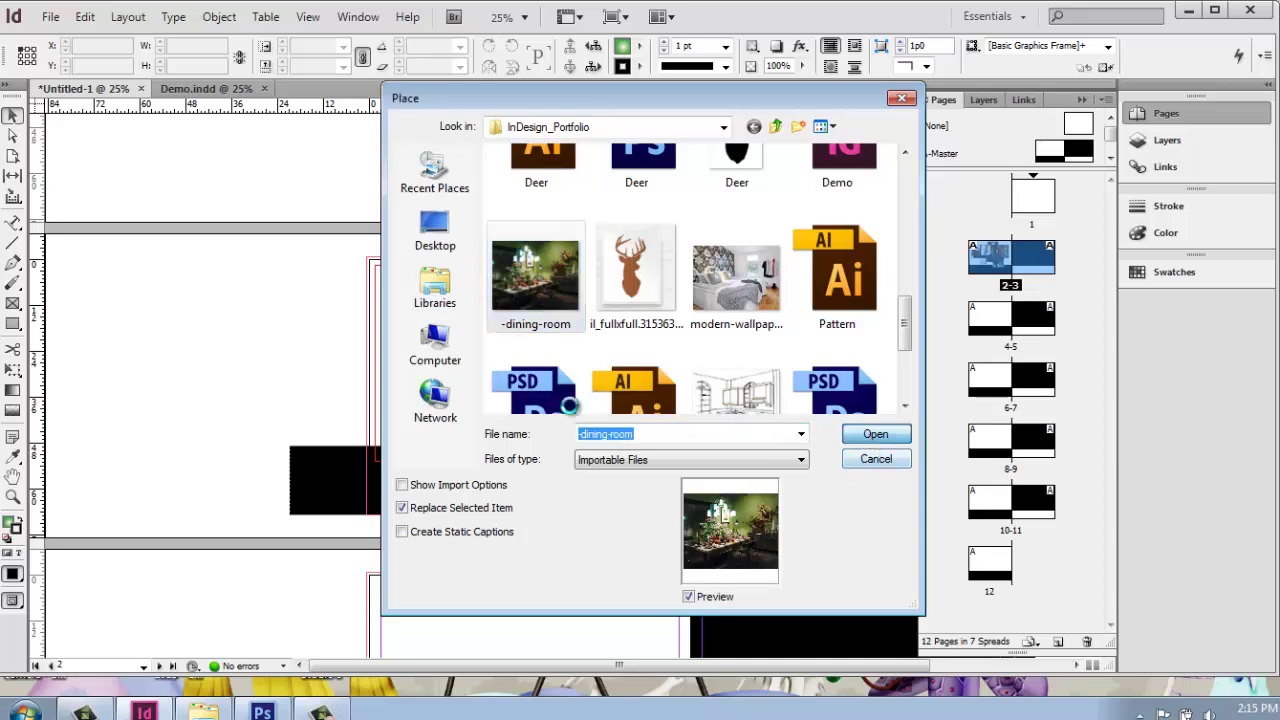
scroll(340, 312, down, 5)
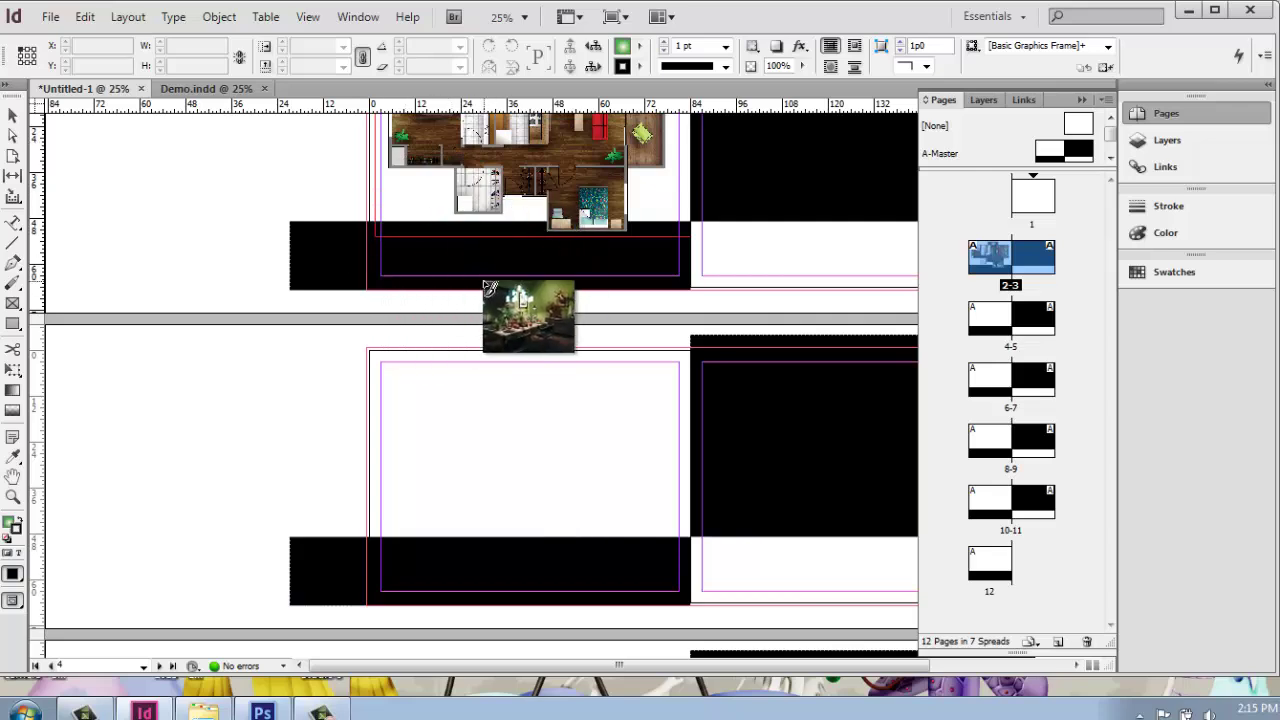
- Place the dining-room rendering on page 4, enlarge its frame to the spine, and fill it proportionally
click(390, 375)
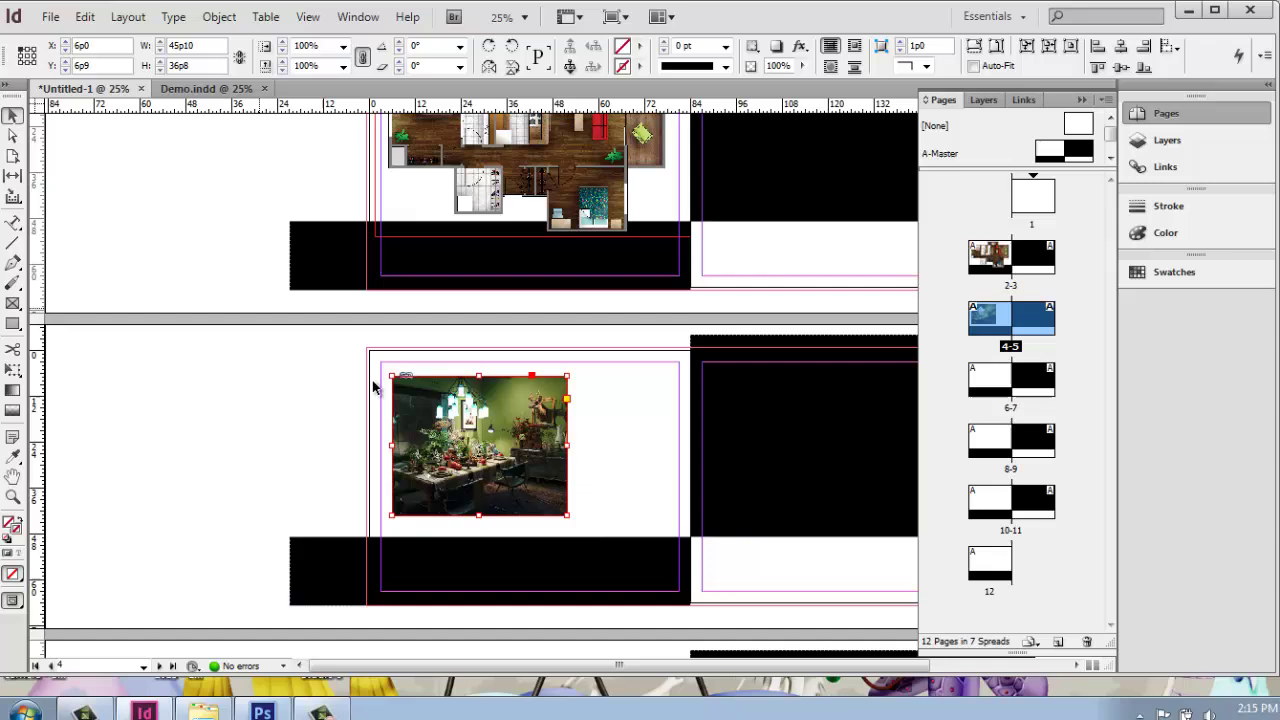
drag(442, 400, 553, 418)
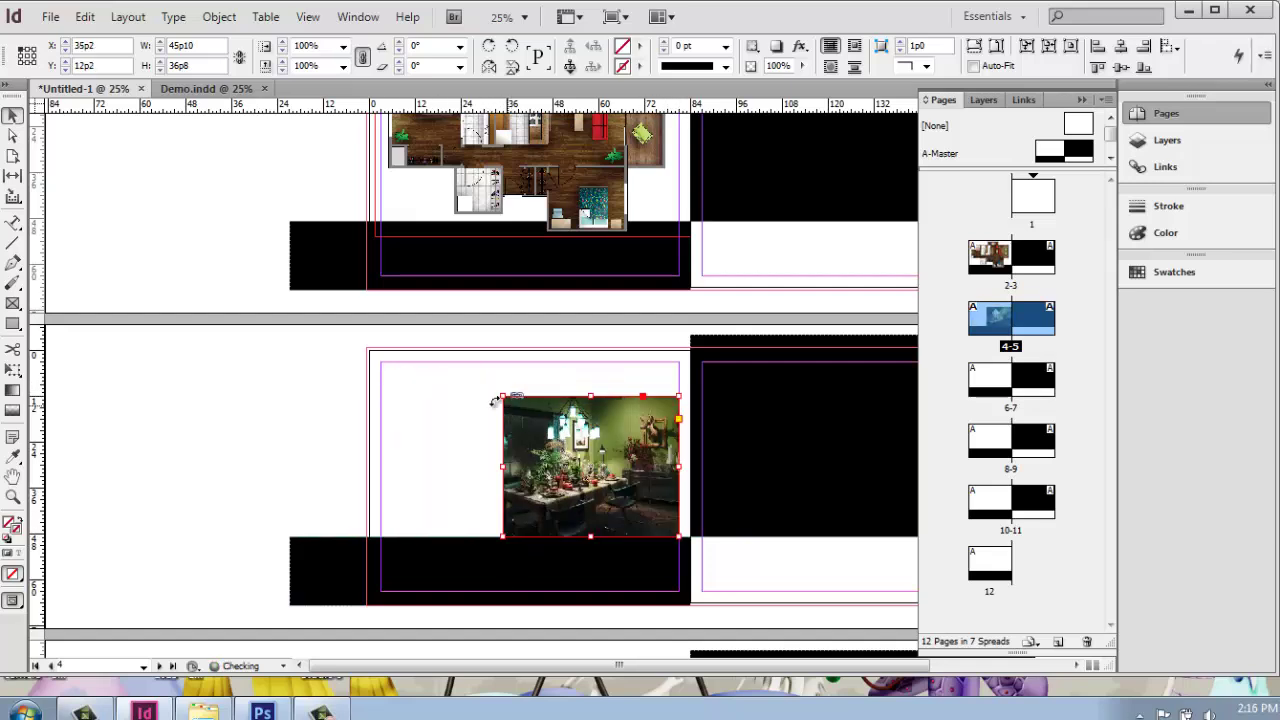
drag(503, 397, 458, 349)
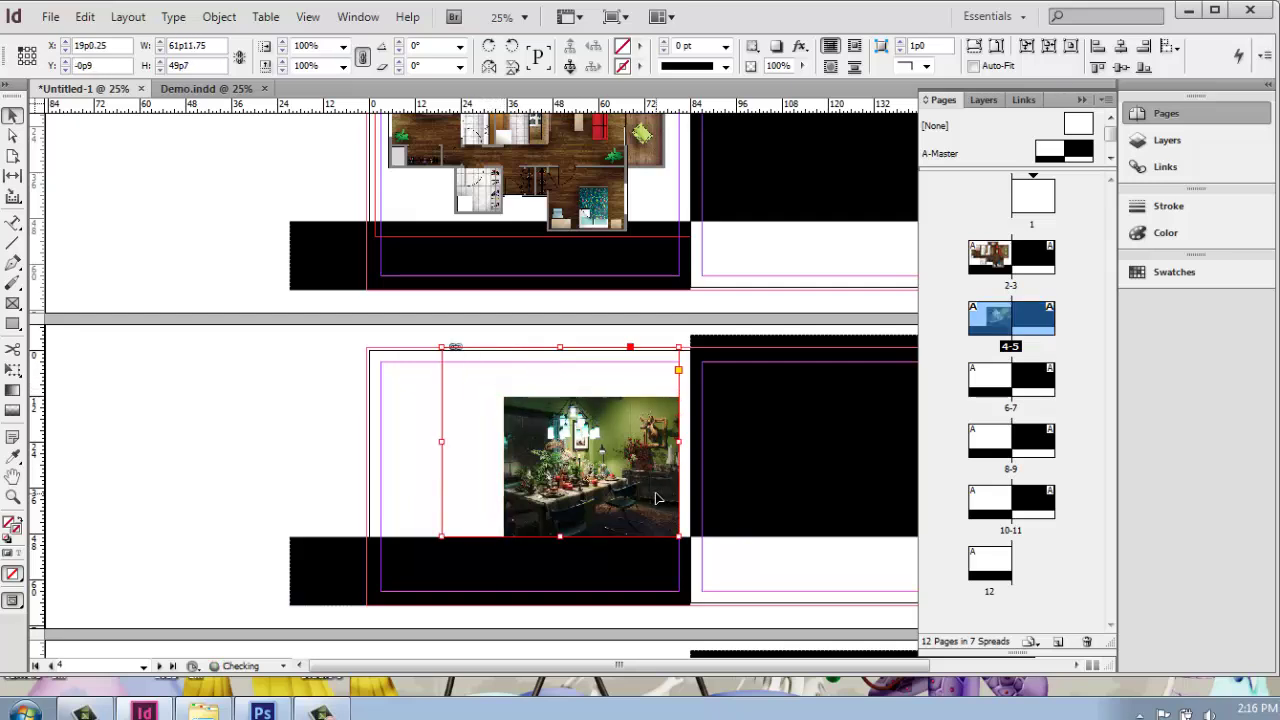
drag(655, 500, 665, 502)
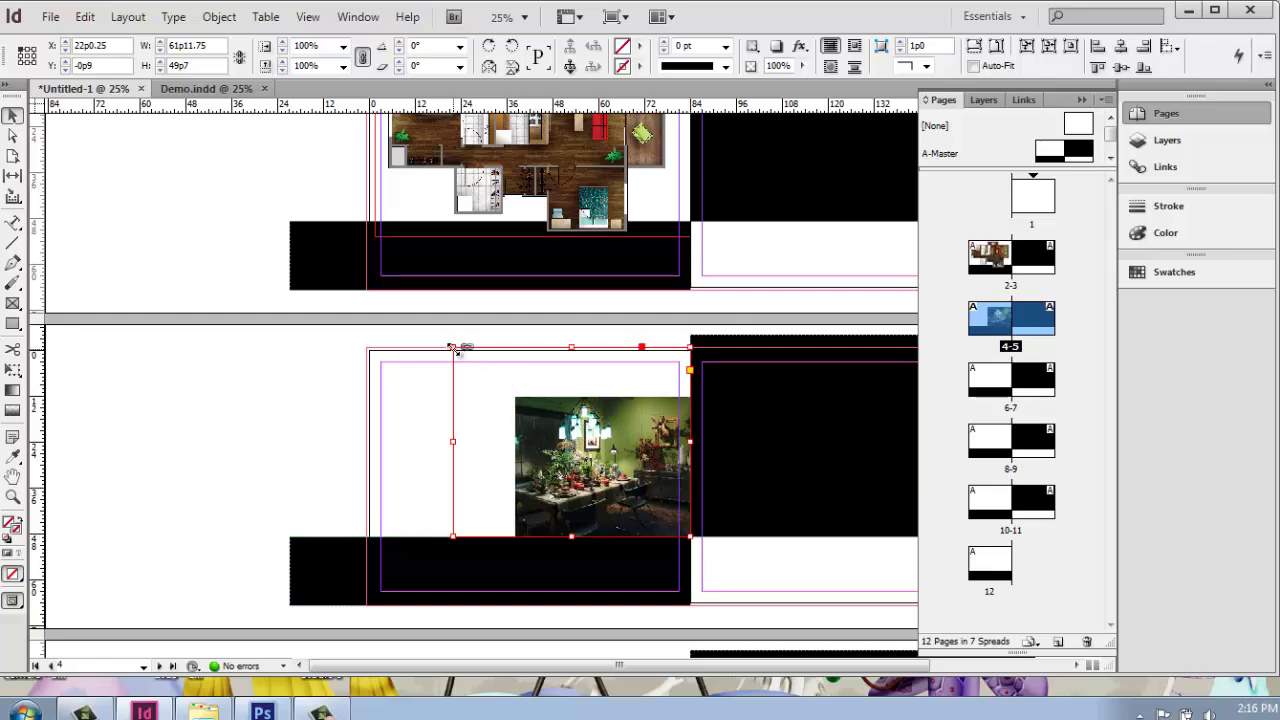
click(1027, 47)
click(139, 446)
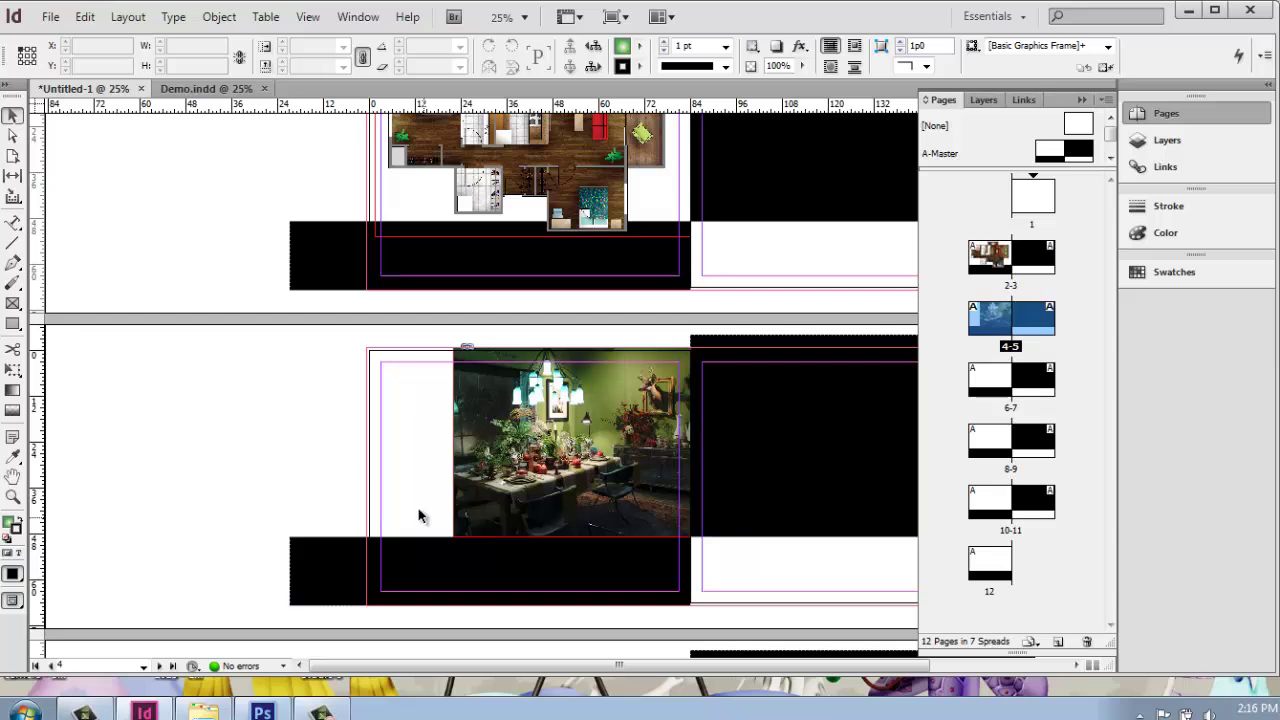
click(13, 304)
drag(140, 346, 293, 469)
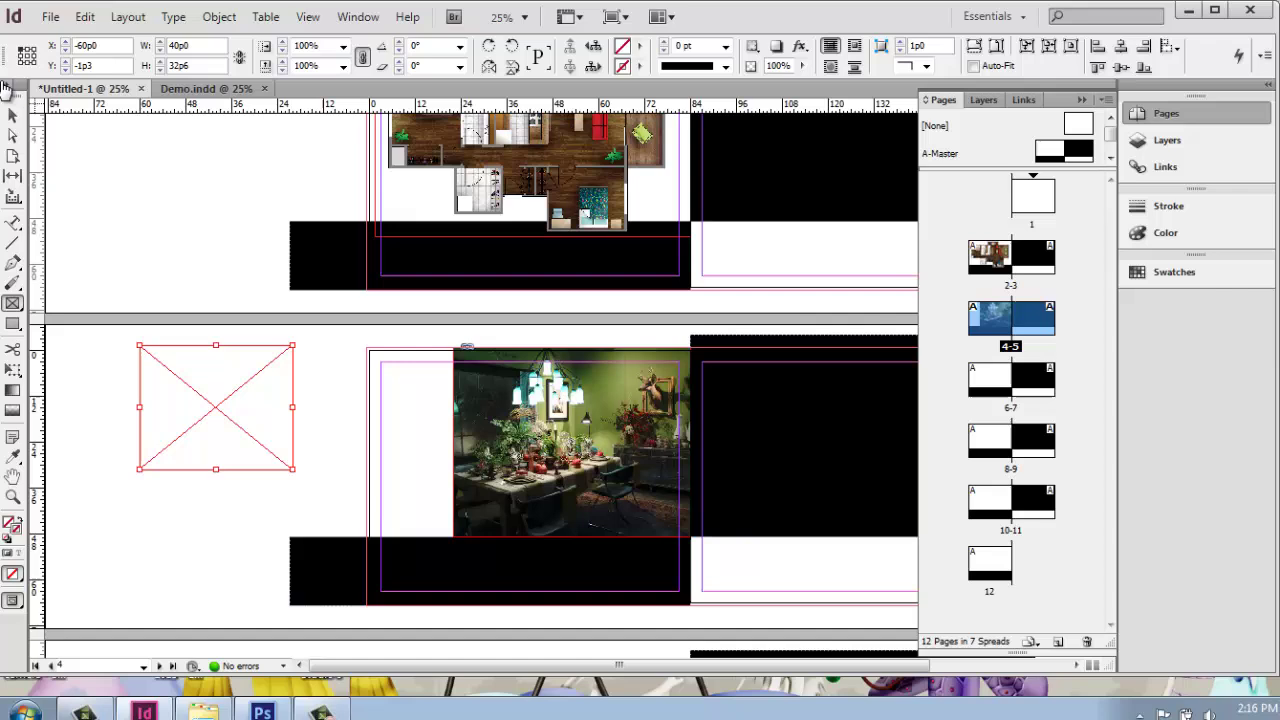
click(53, 17)
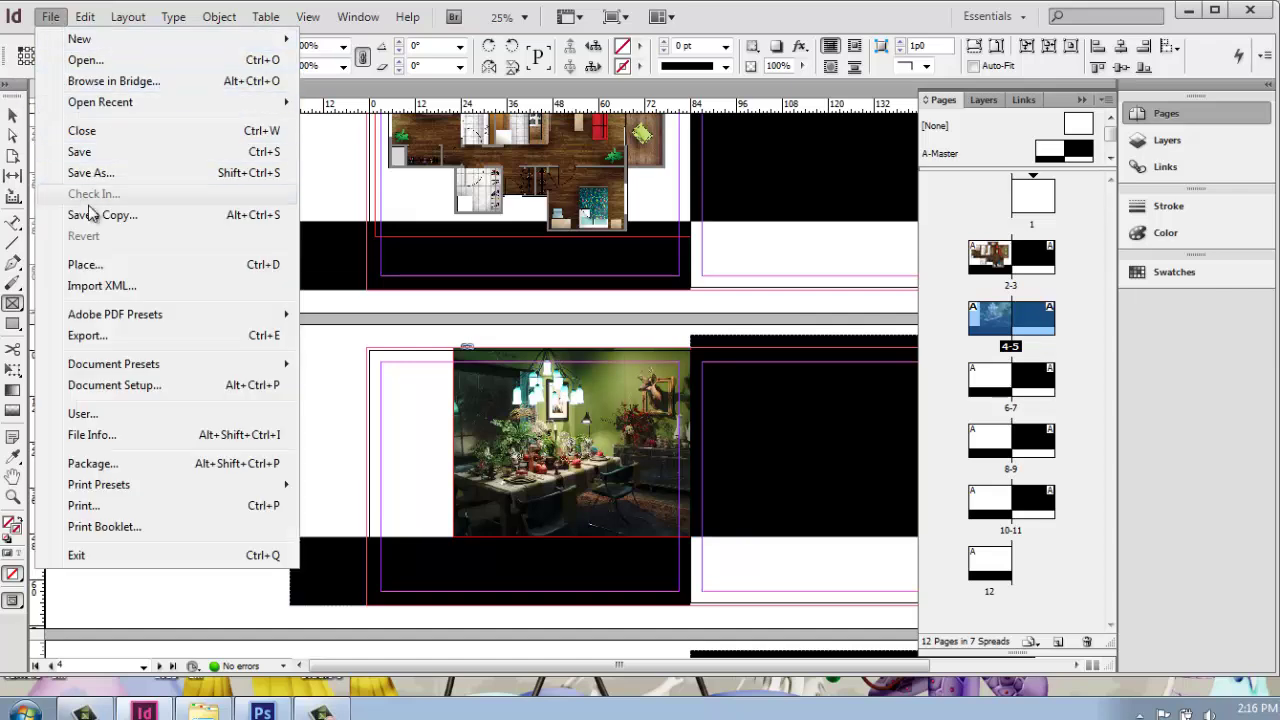
click(87, 265)
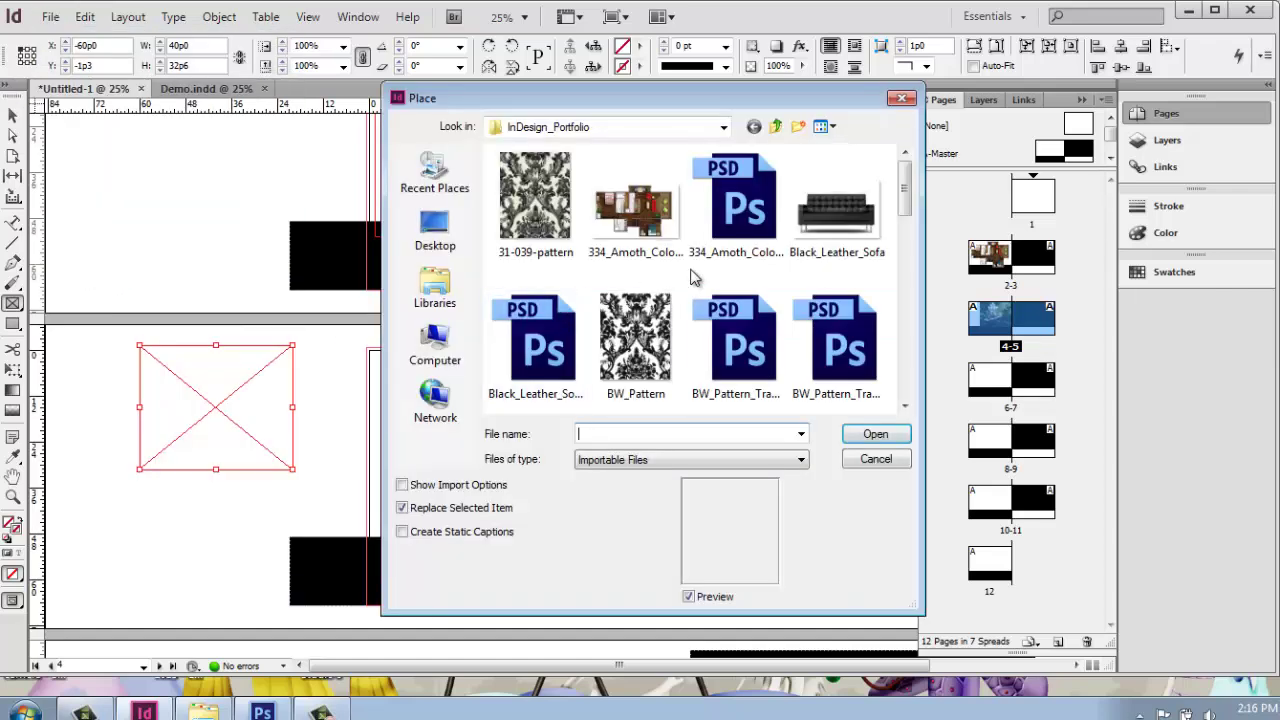
drag(906, 185, 908, 262)
click(548, 258)
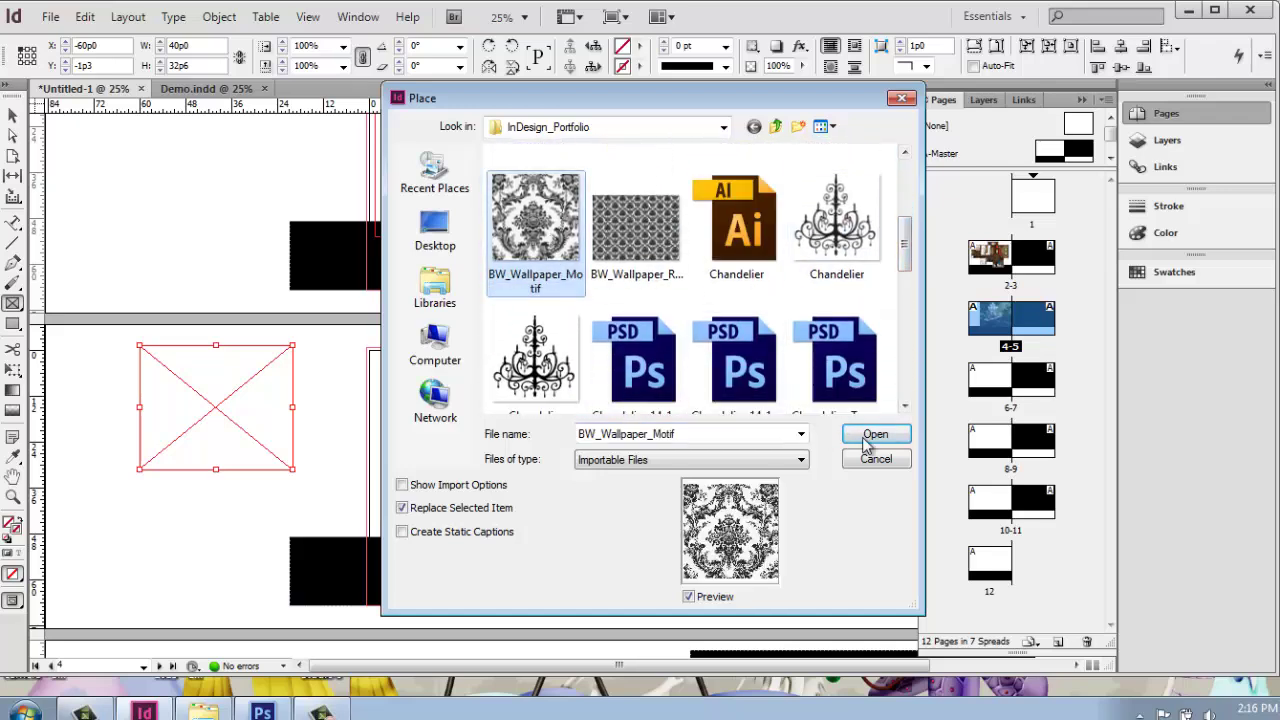
click(875, 434)
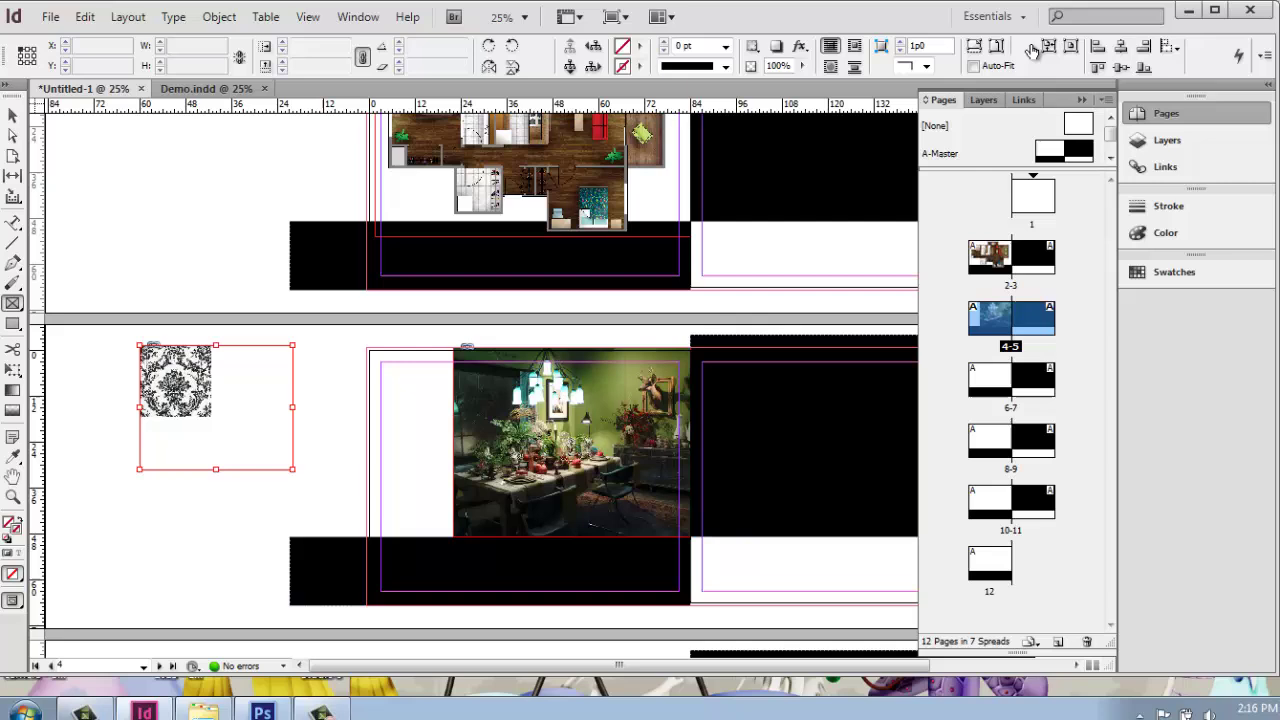
click(1047, 49)
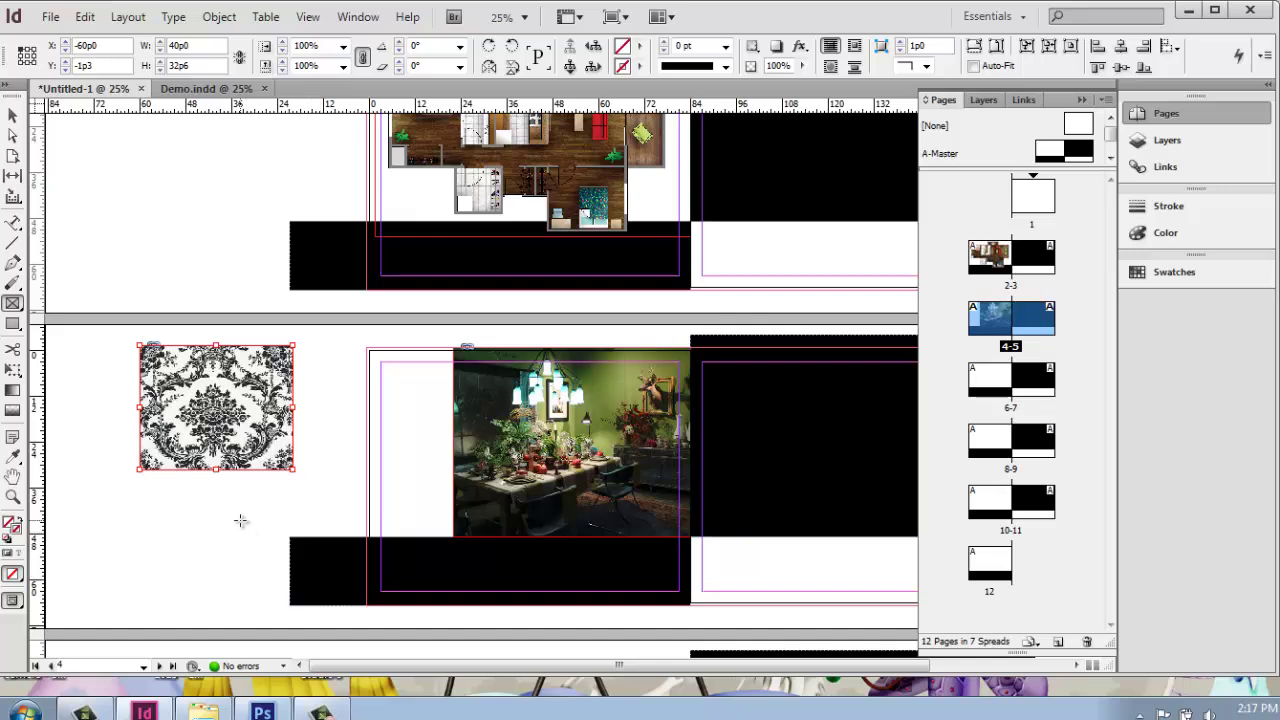
key(Delete)
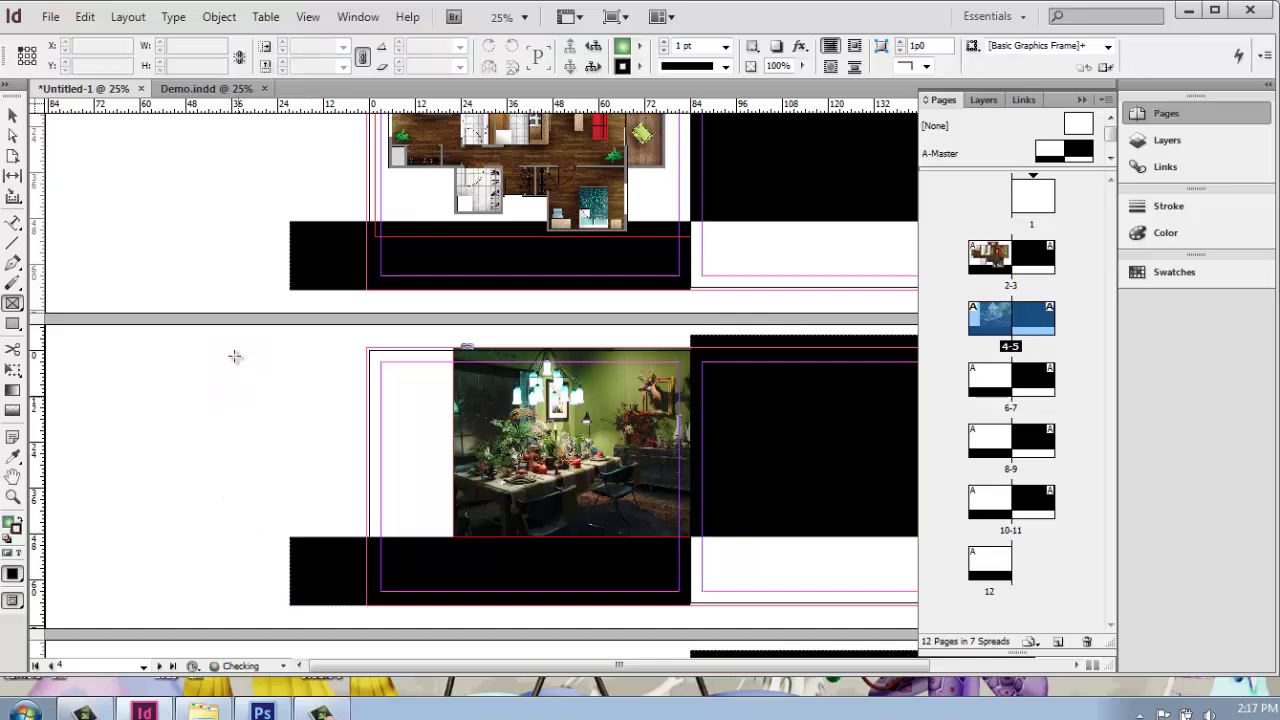
scroll(731, 563, up, 3)
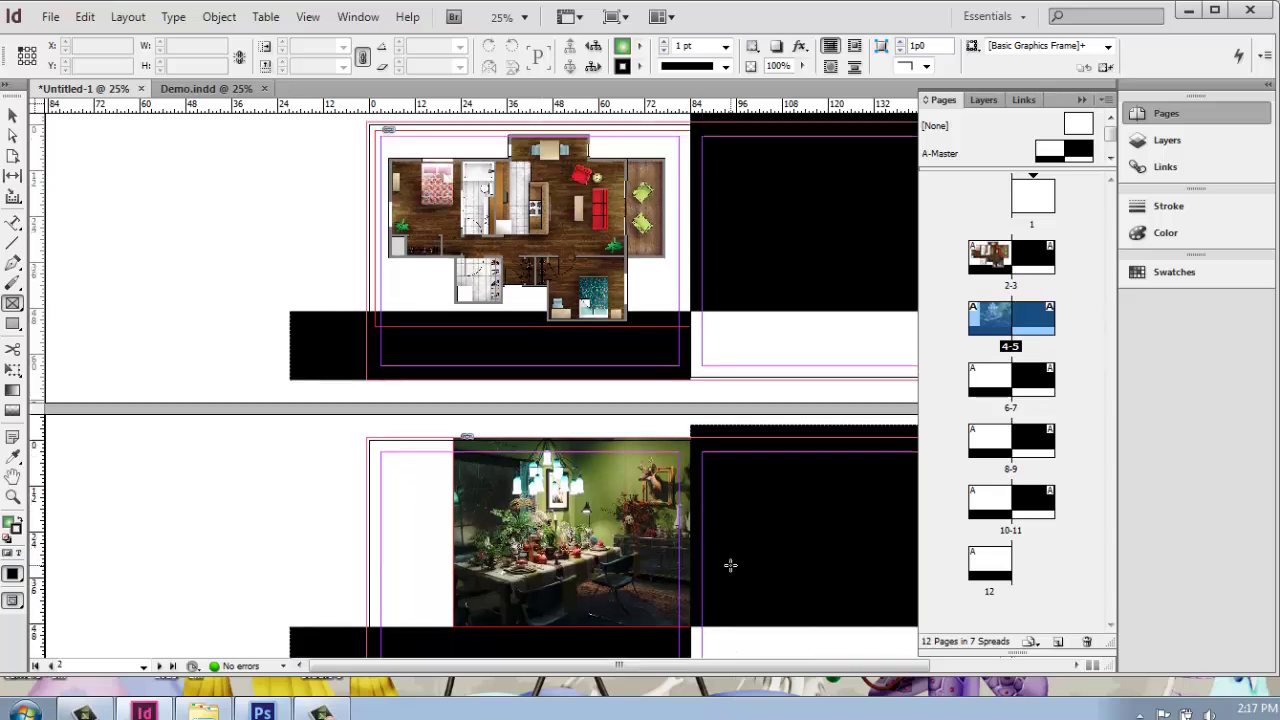
scroll(418, 473, down, 1)
scroll(495, 428, down, 1)
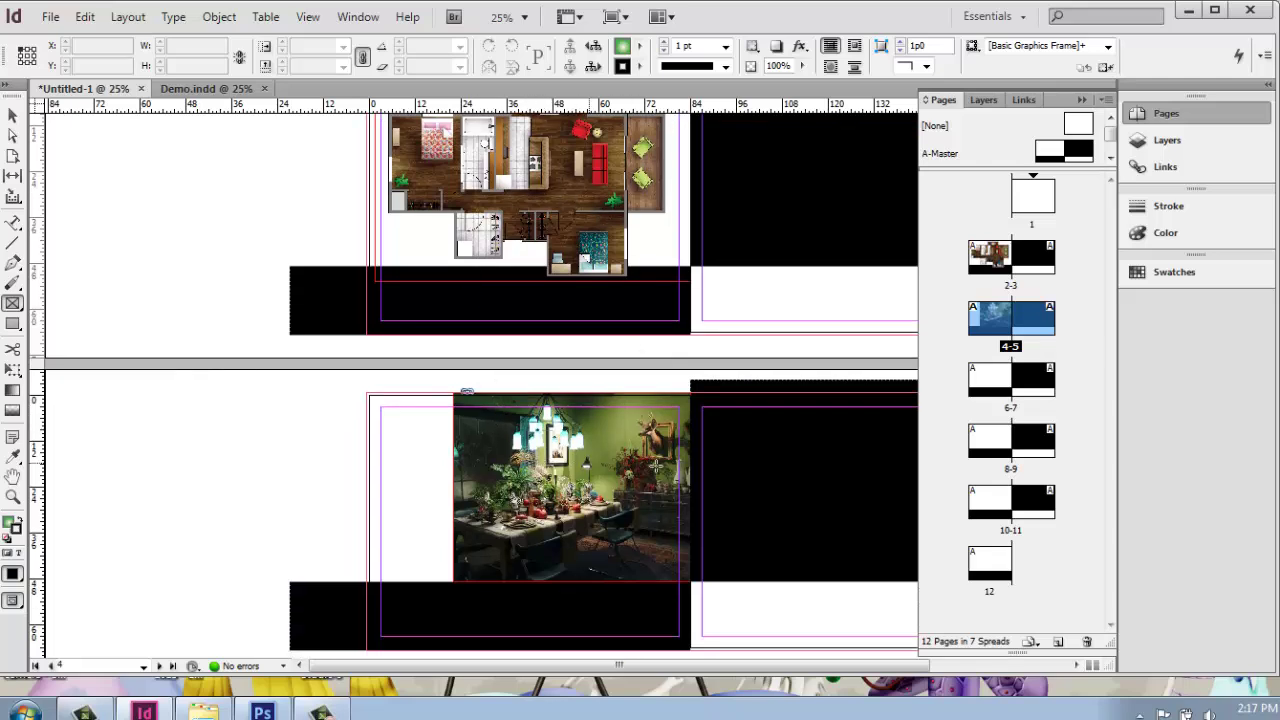
scroll(813, 399, up, 1)
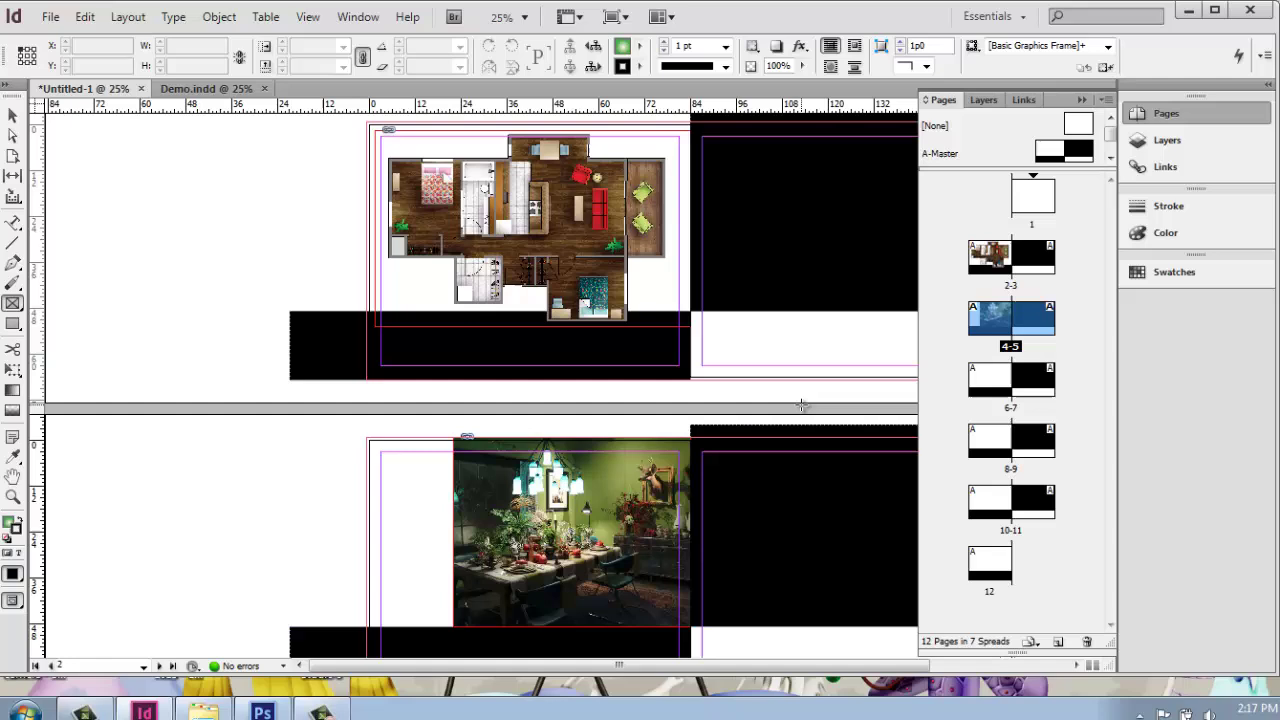